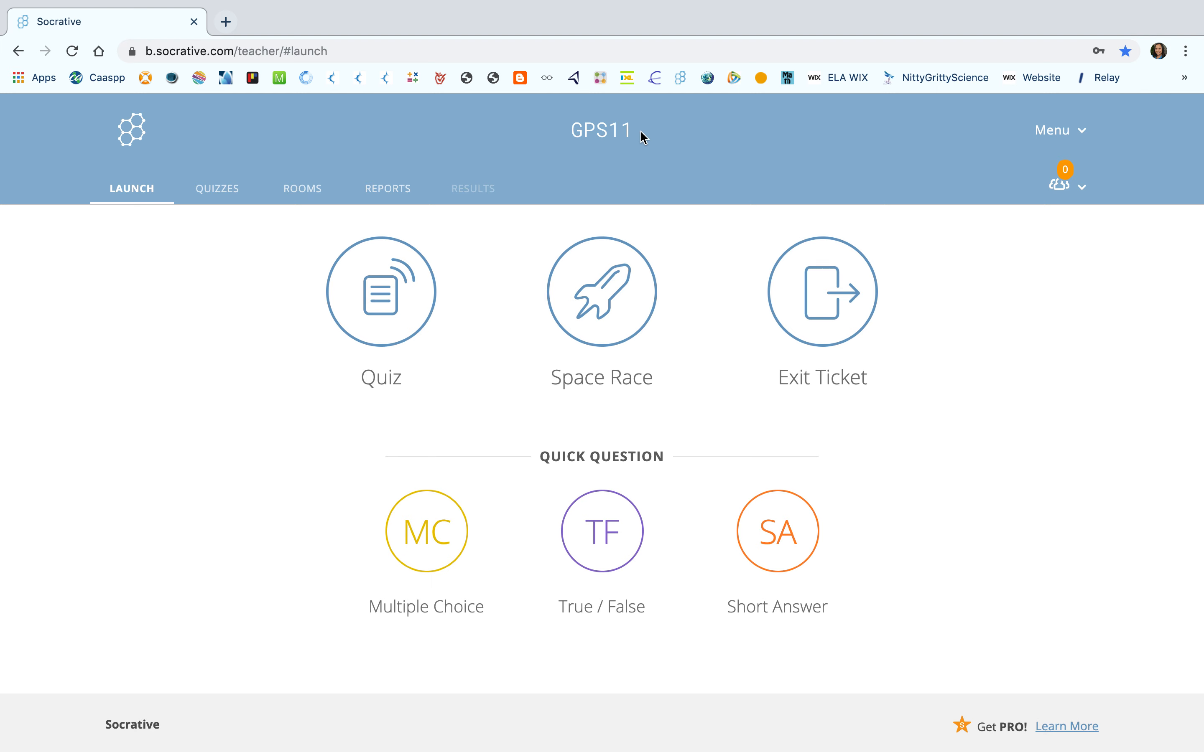
# View the GPS11 room's rename dialog, close it unchanged, then go to the saved quizzes list.
pyautogui.click(293, 200)
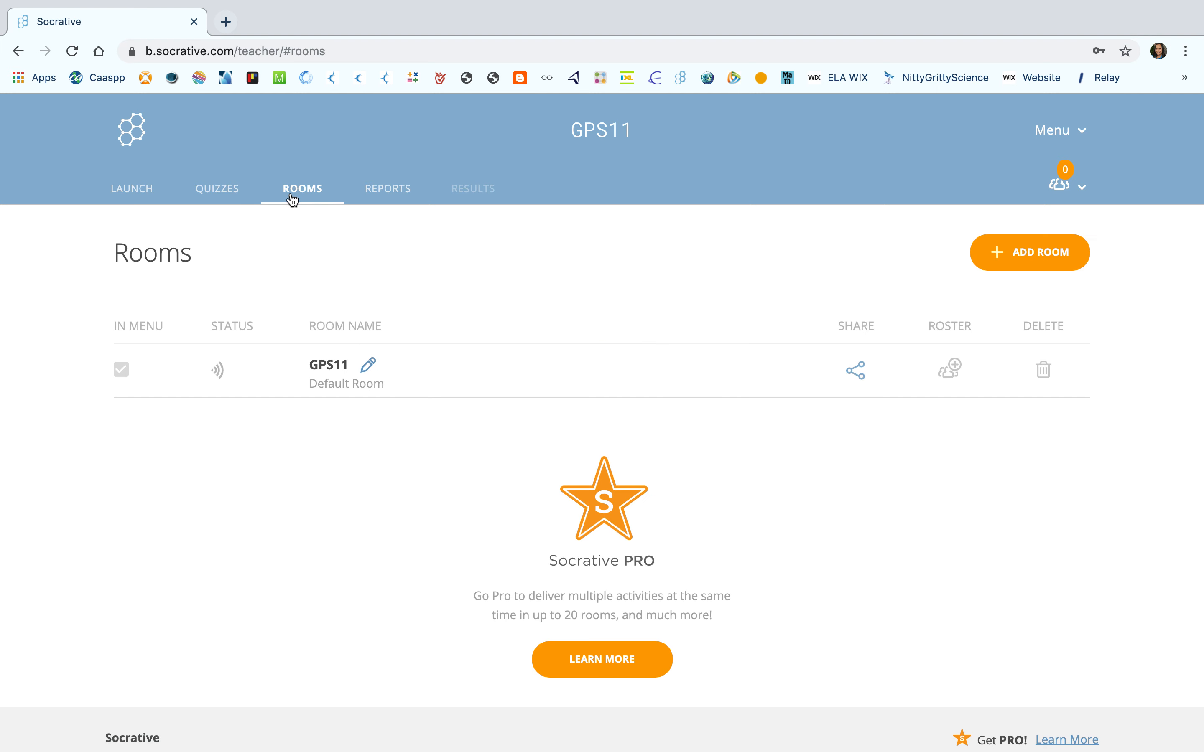
pyautogui.click(368, 367)
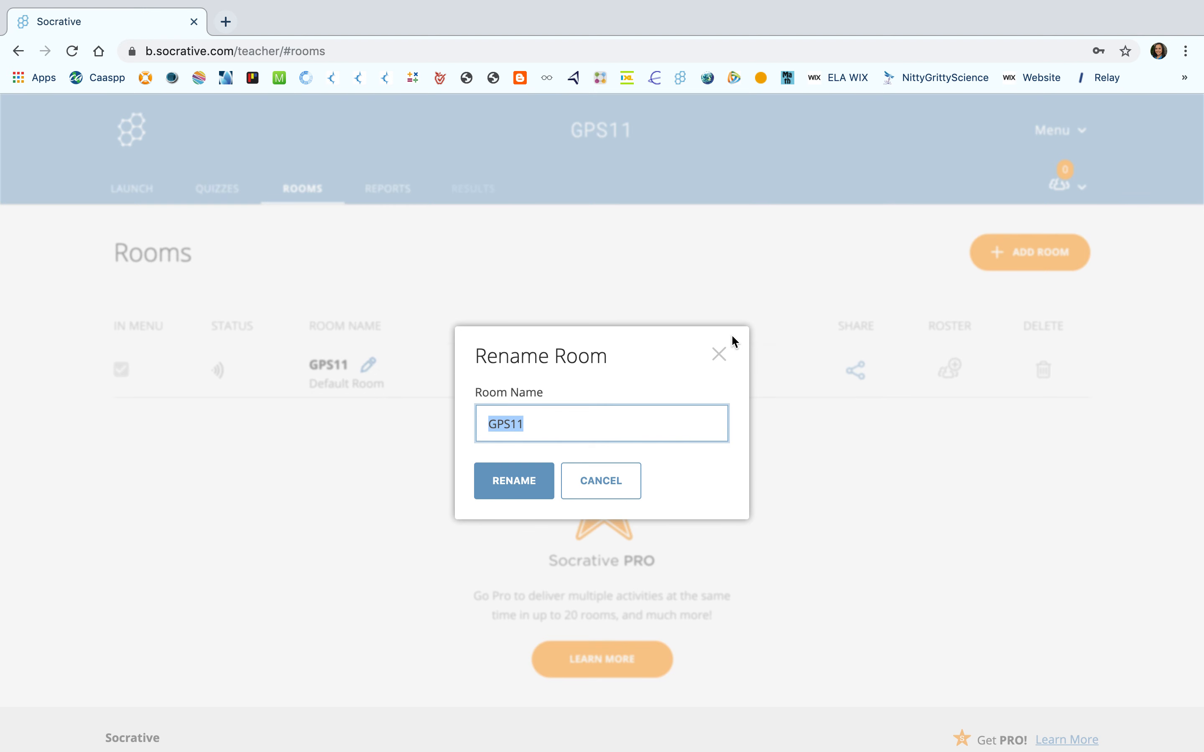
pyautogui.click(710, 354)
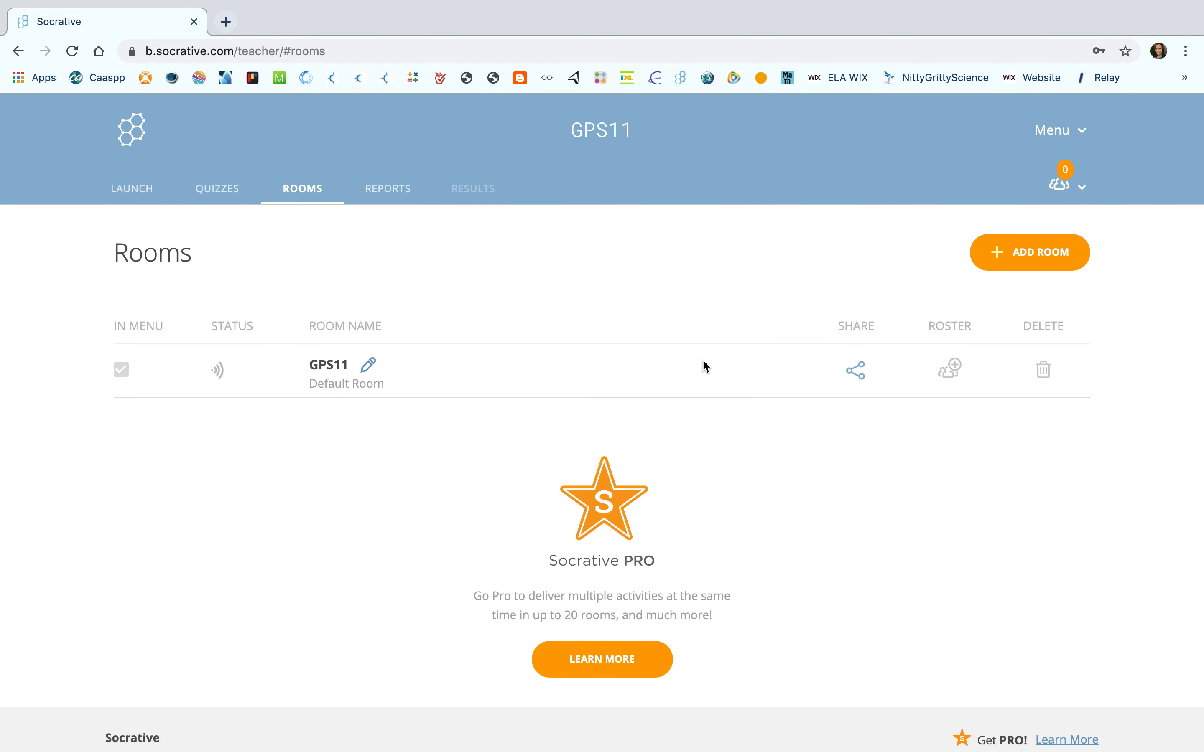
pyautogui.click(220, 199)
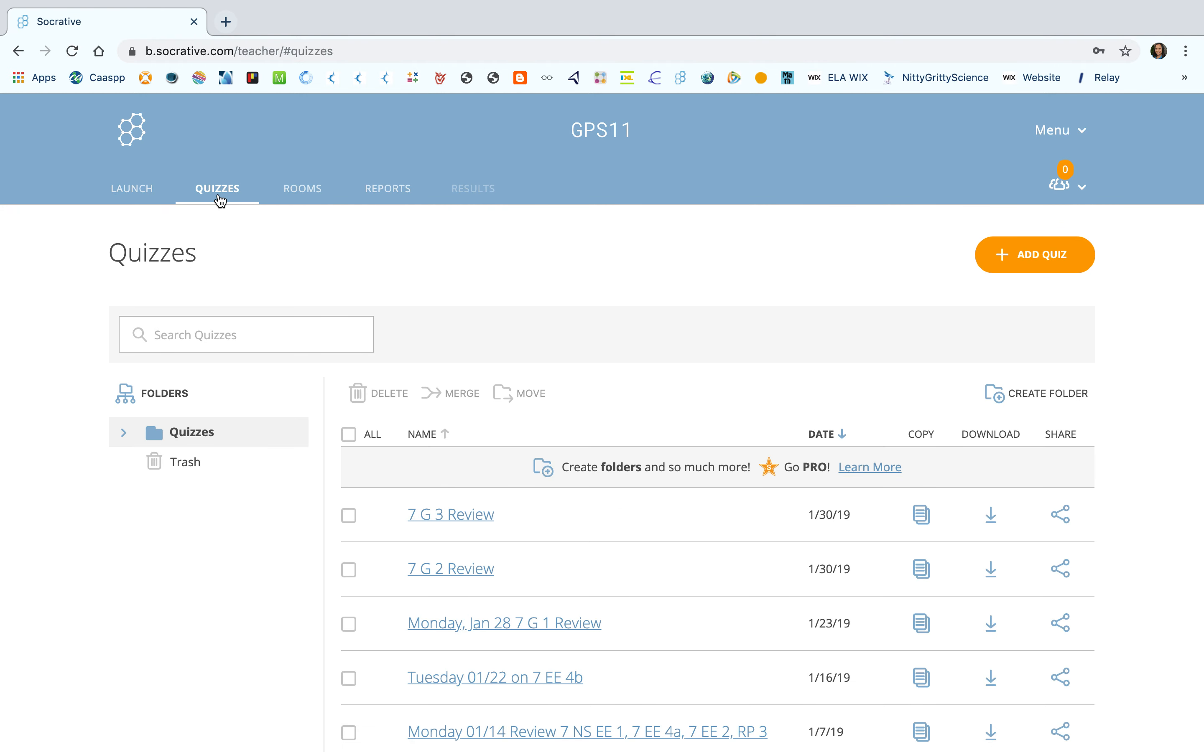
# Create a brand new quiz and replace 'Untitled Quiz' with the title 'Test Quiz'.
pyautogui.click(1042, 265)
pyautogui.click(989, 294)
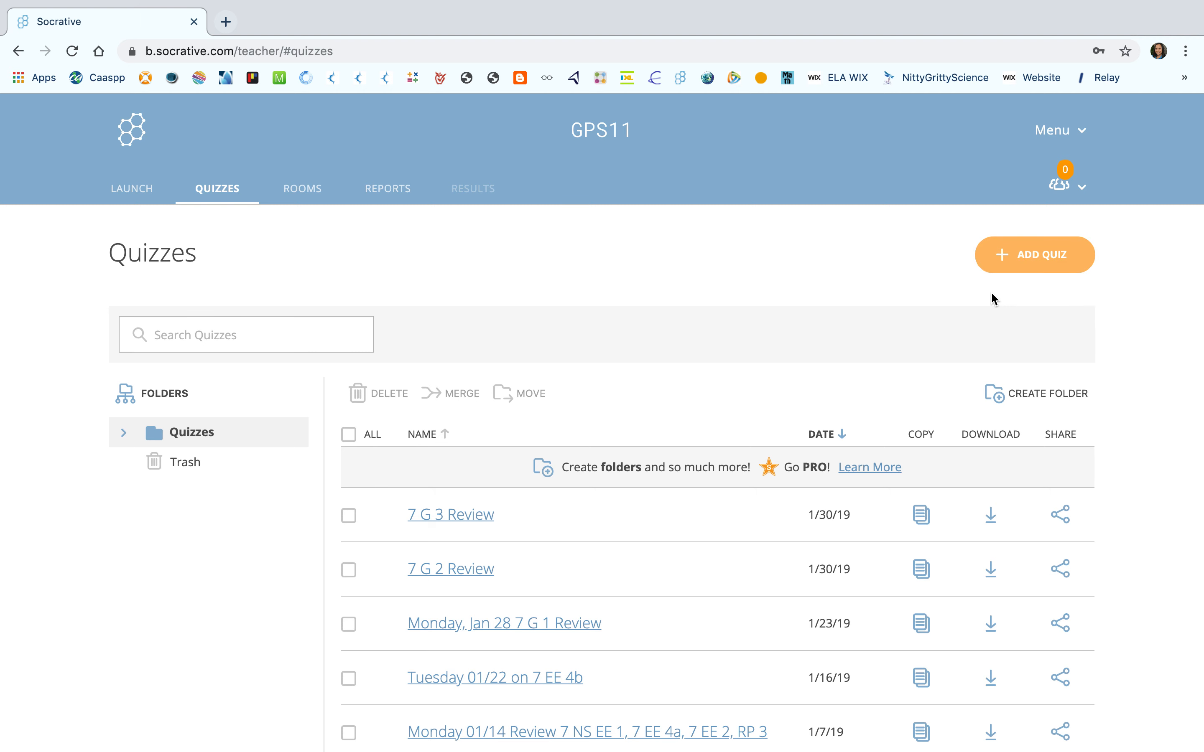
pyautogui.click(204, 362)
pyautogui.tripleClick(204, 362)
pyautogui.write('Test')
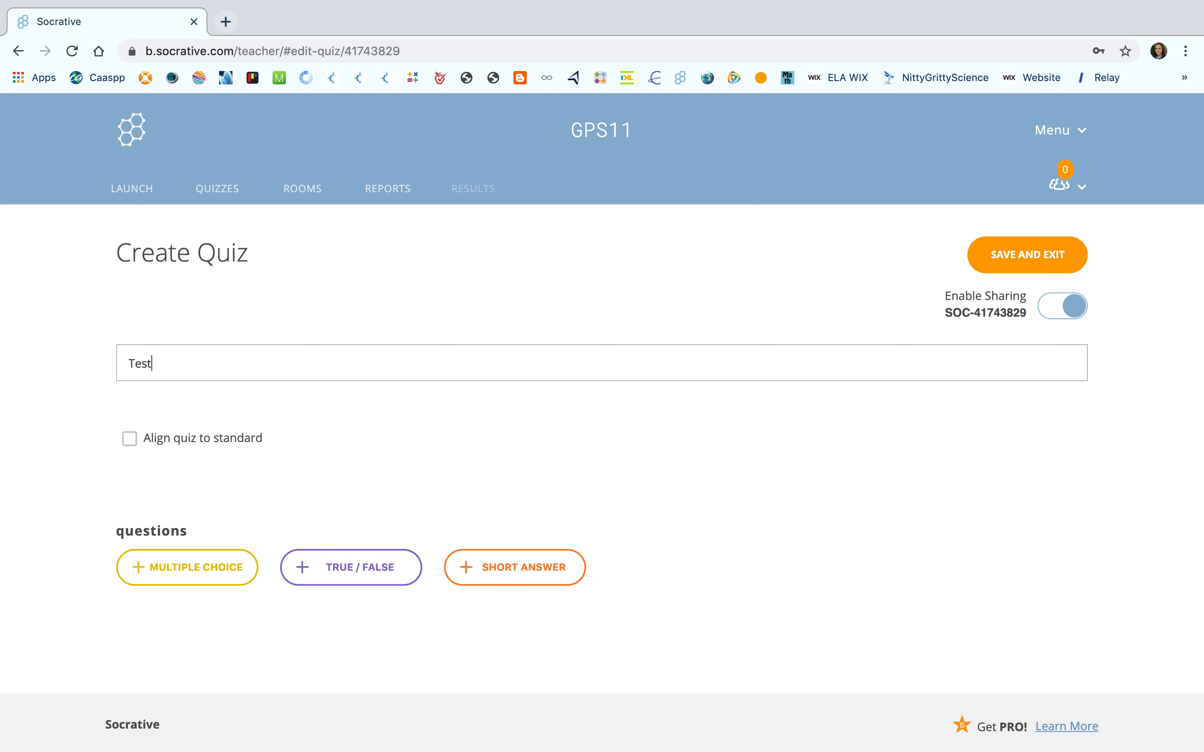
pyautogui.write(' Quiz')
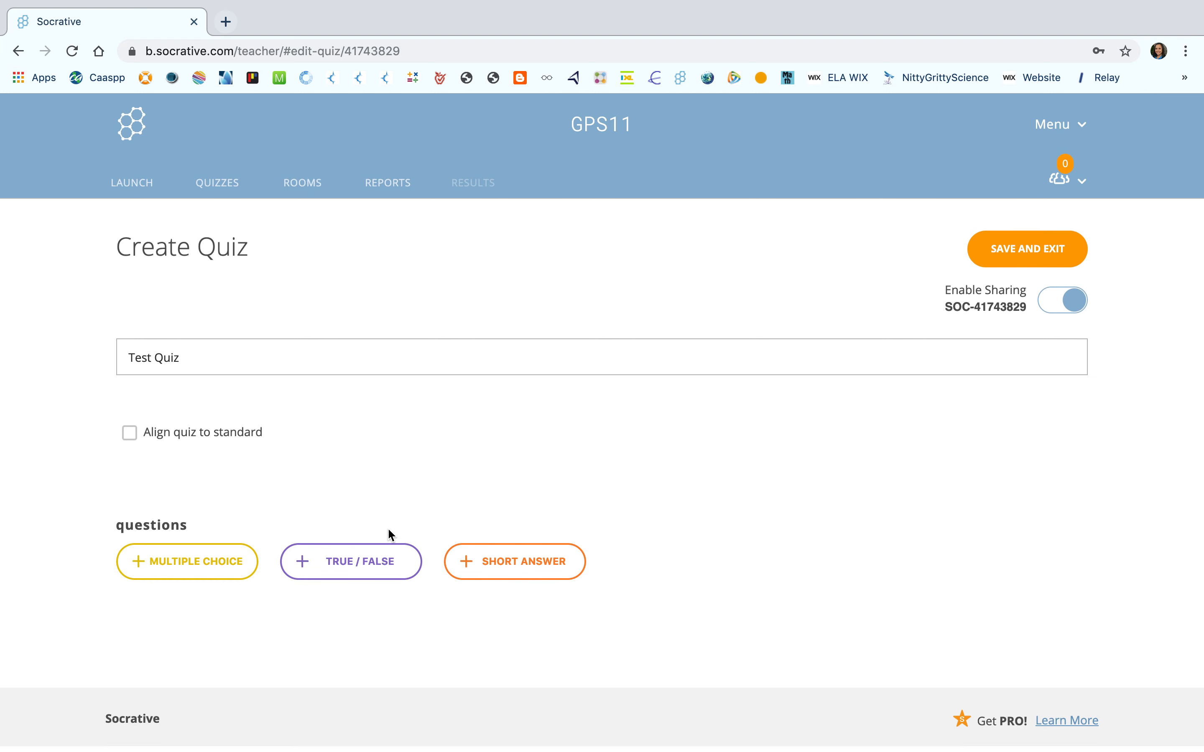
# Add multiple-choice question 1 reading 'What is the sum of 2 + 2?' with formatting off.
pyautogui.click(211, 577)
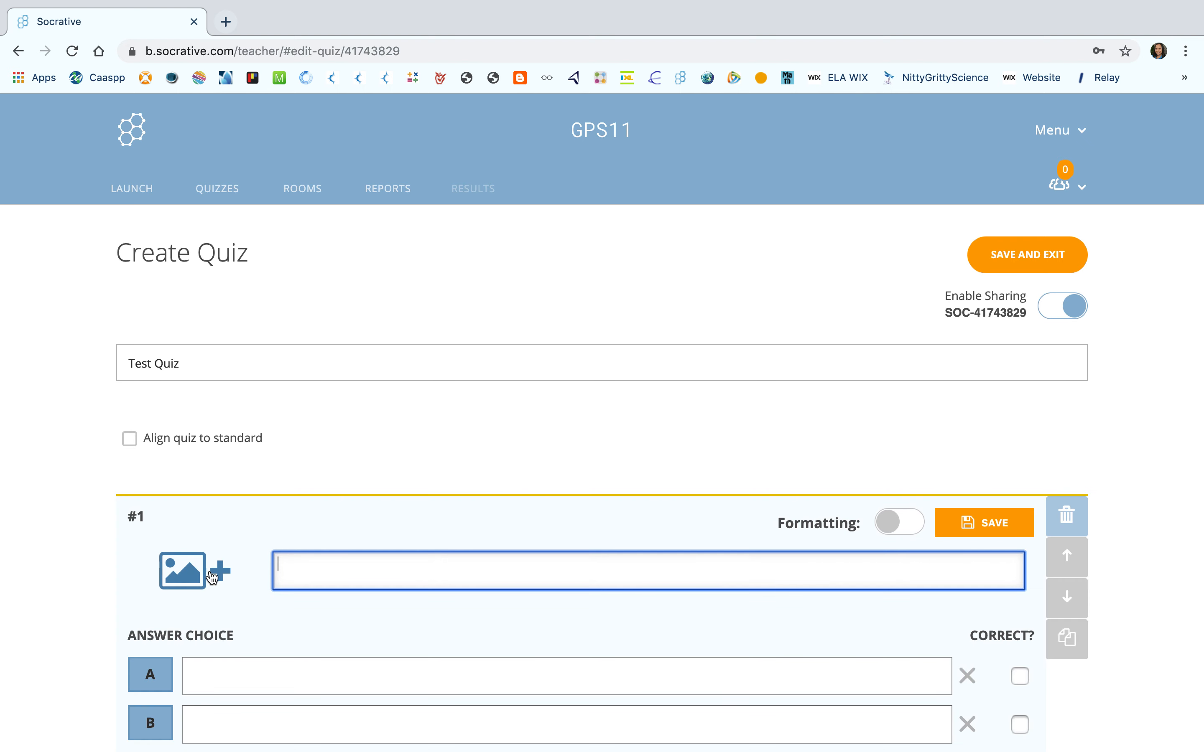
pyautogui.scroll(-5, 562, 556)
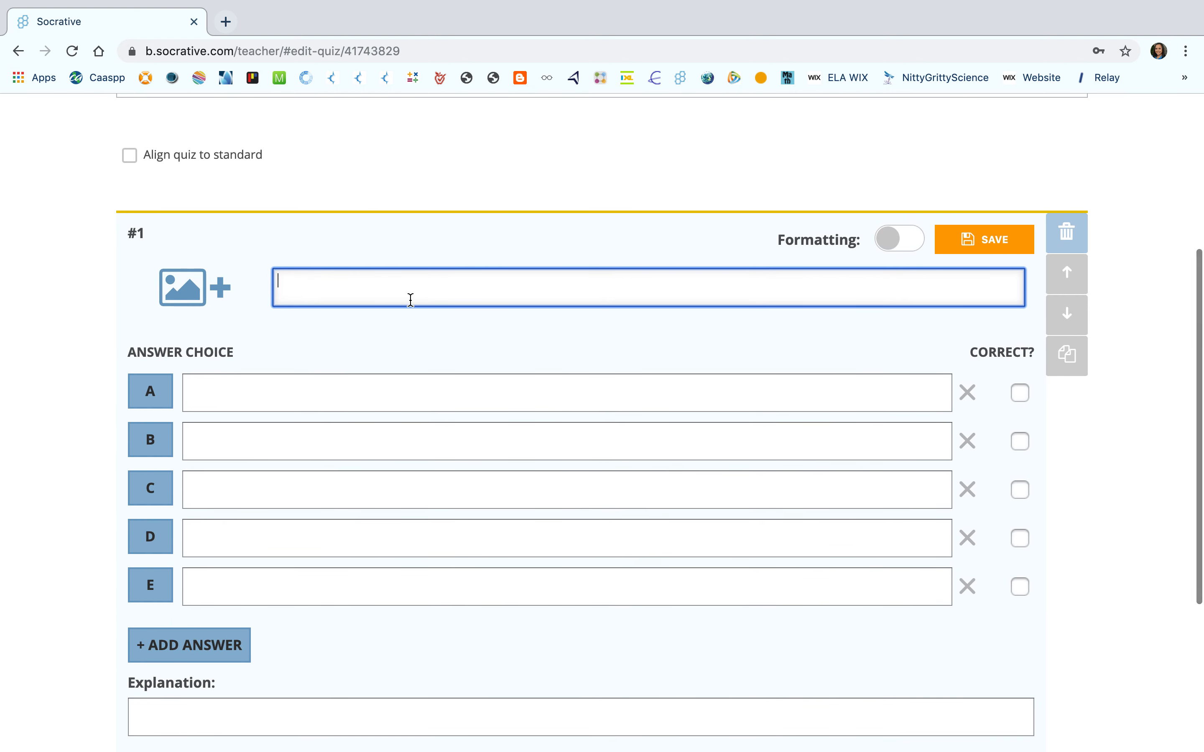
pyautogui.click(894, 240)
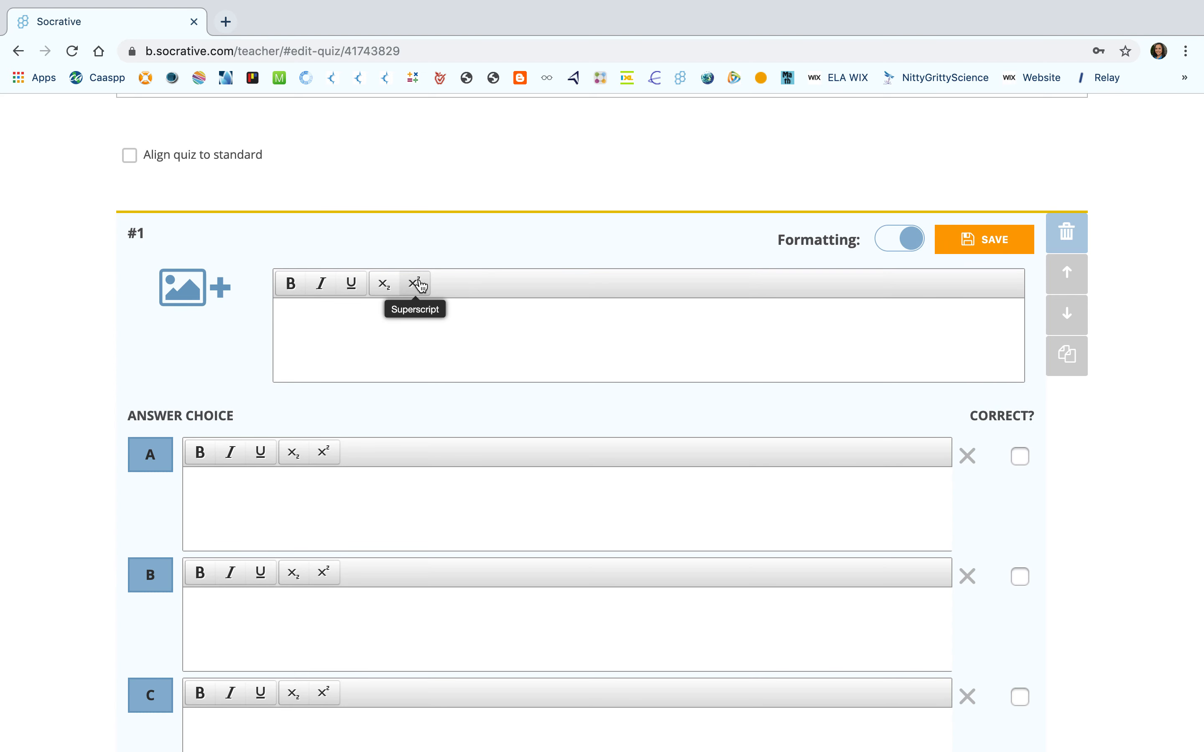
pyautogui.click(389, 326)
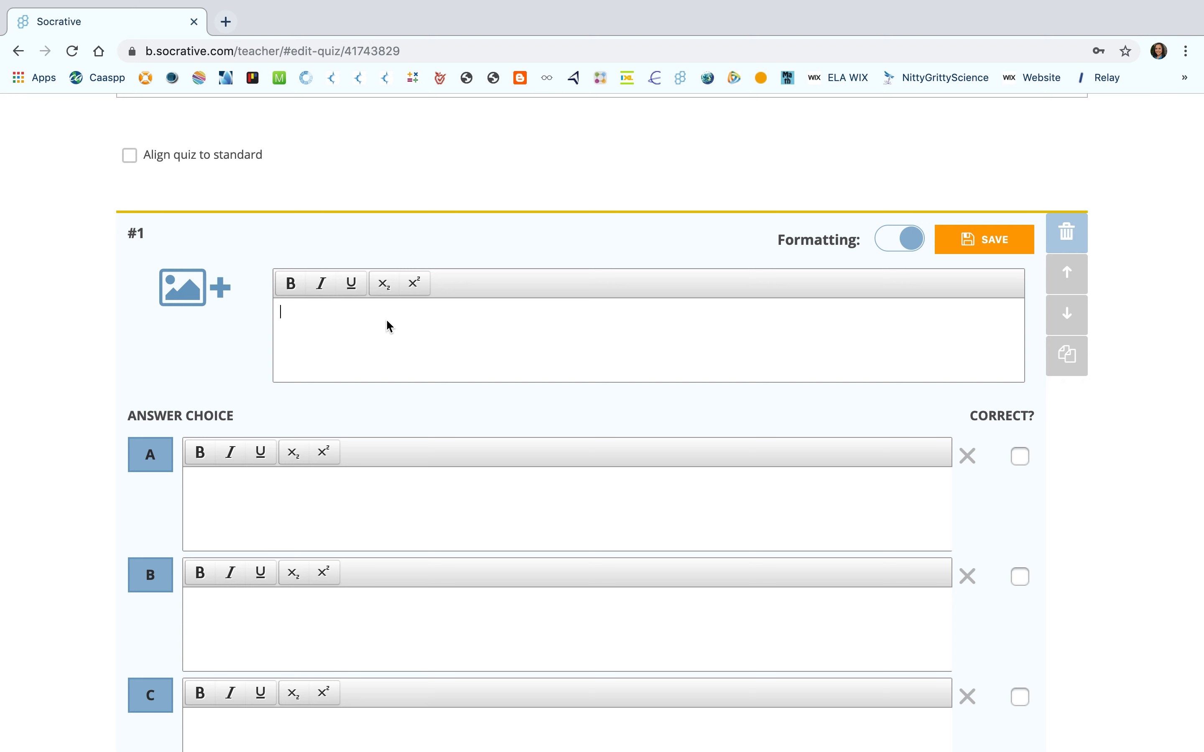
pyautogui.click(893, 247)
pyautogui.click(336, 283)
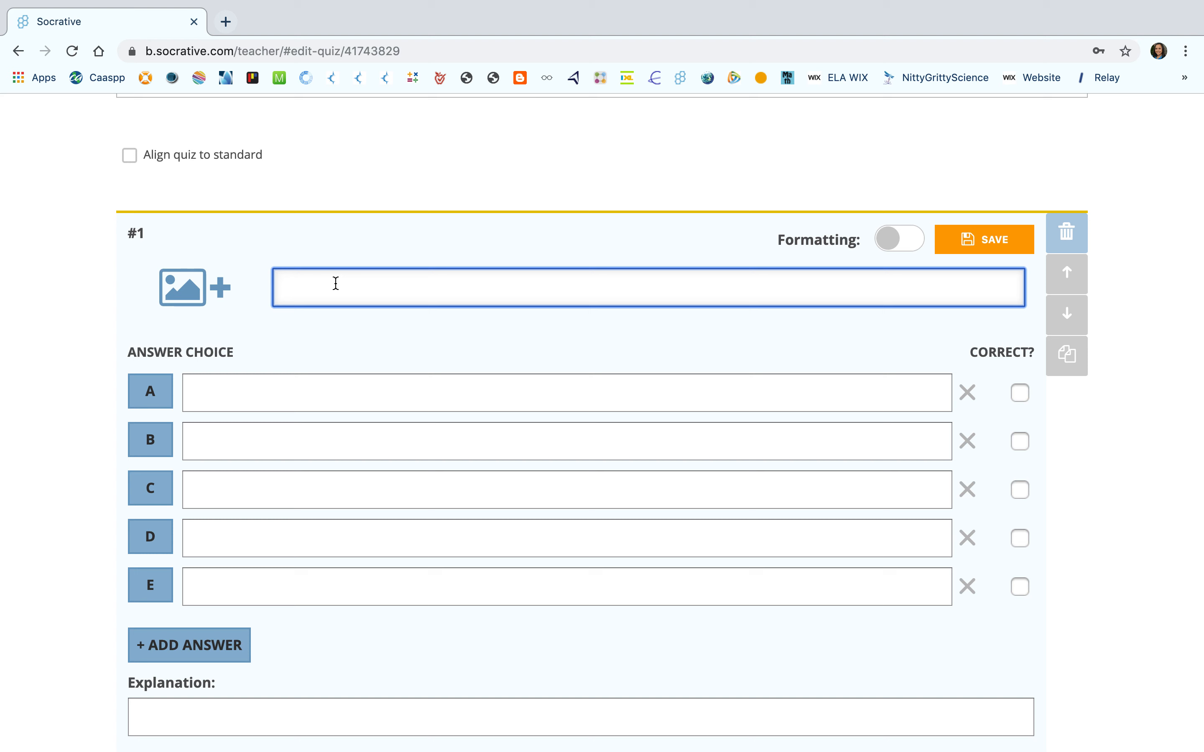
pyautogui.write('What is the sum of 2 + 2?')
# Remove choices D and E, enter answers 3, 4, 5, and mark 4 correct.
pyautogui.click(307, 390)
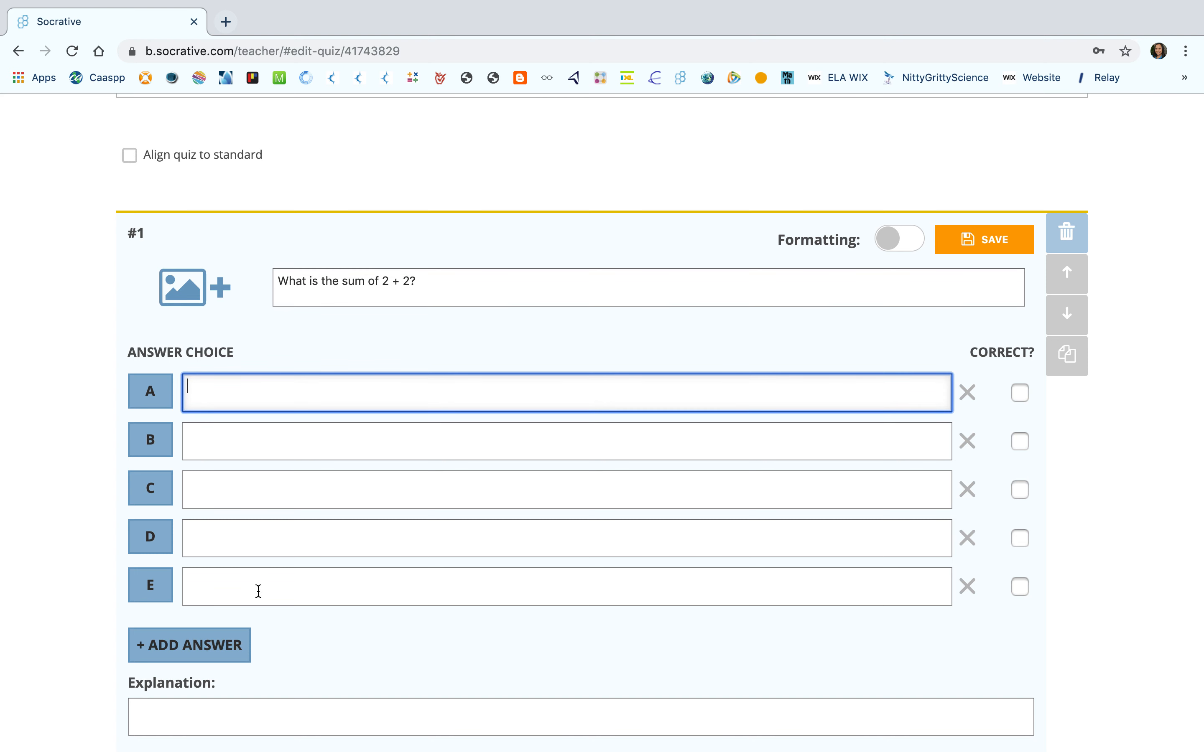
pyautogui.click(967, 587)
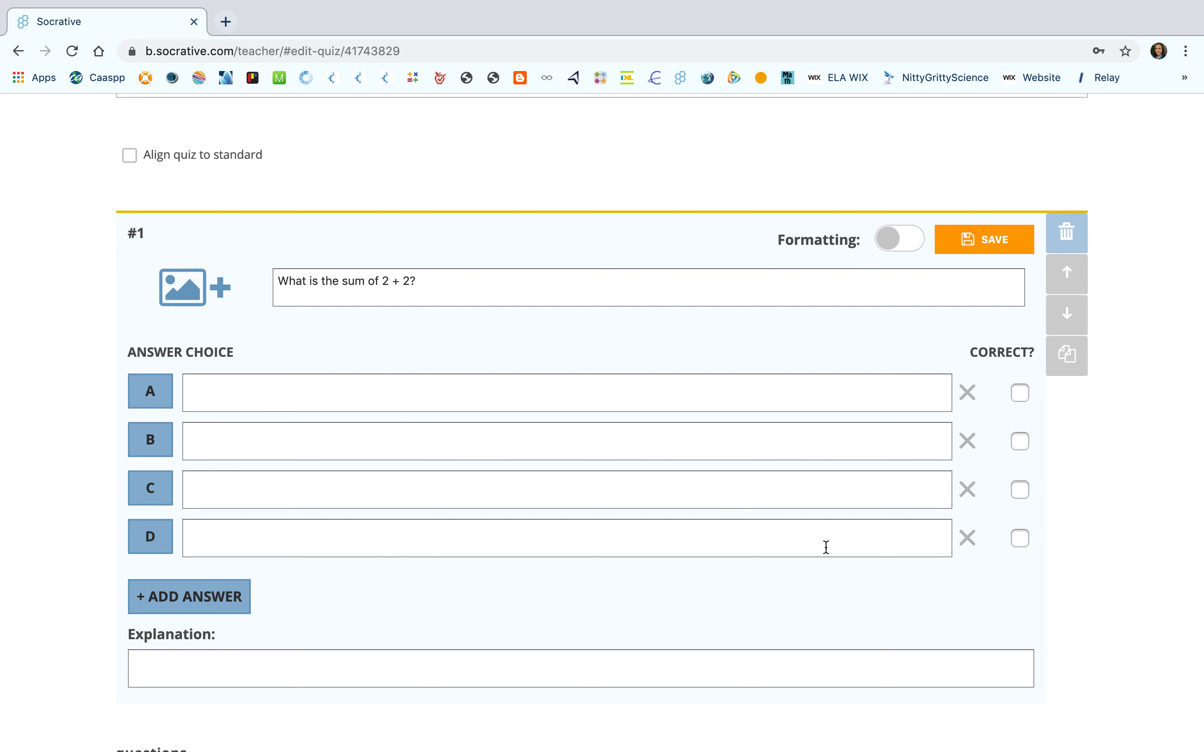
pyautogui.click(967, 538)
pyautogui.click(278, 395)
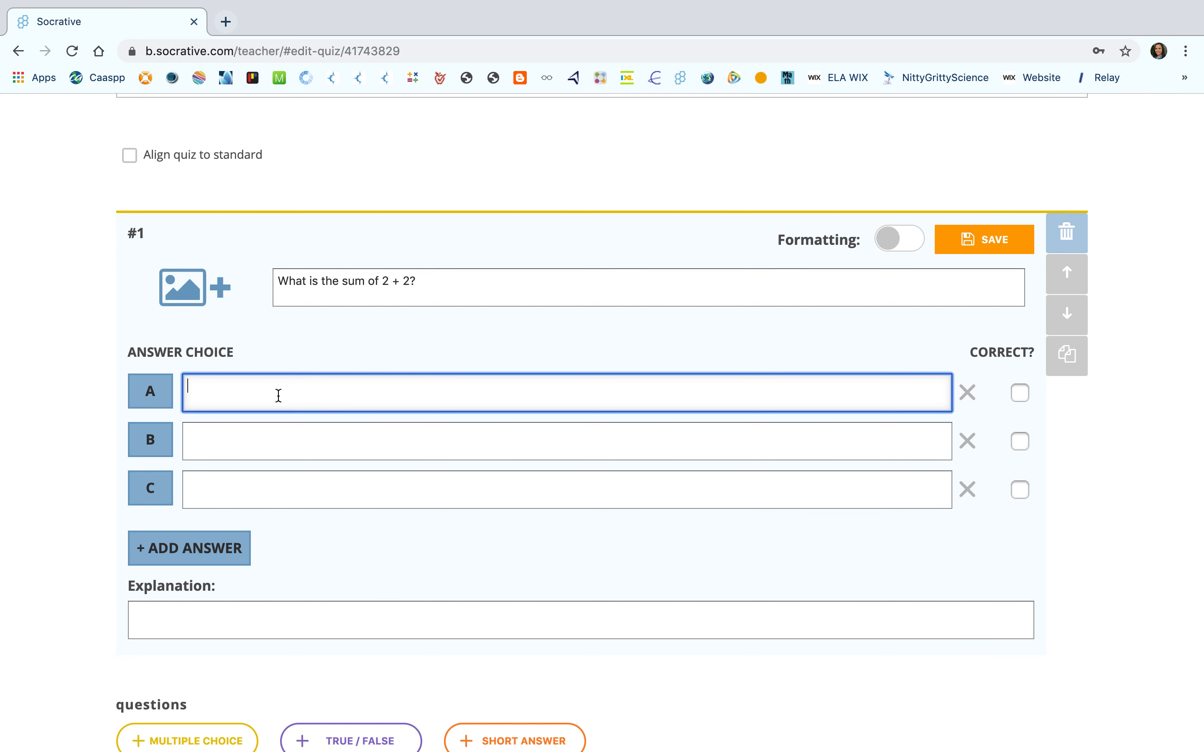
pyautogui.write('3')
pyautogui.click(273, 442)
pyautogui.write('4')
pyautogui.click(268, 485)
pyautogui.write('5')
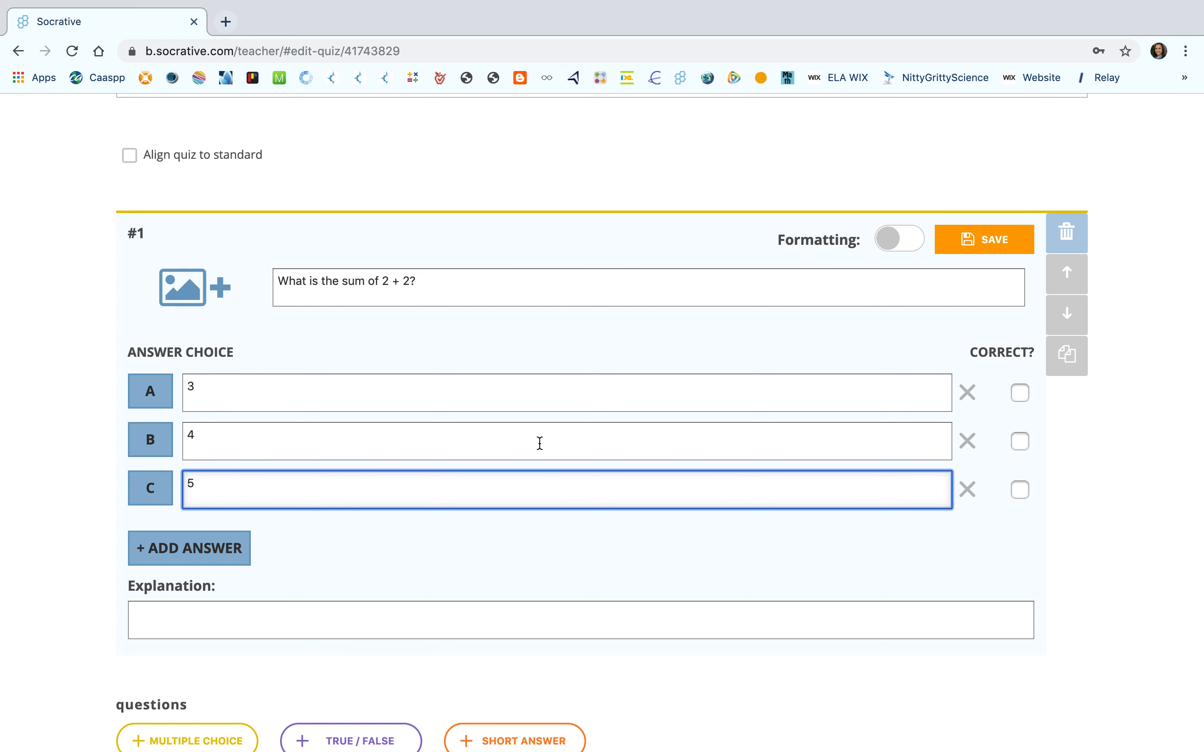
pyautogui.click(1019, 441)
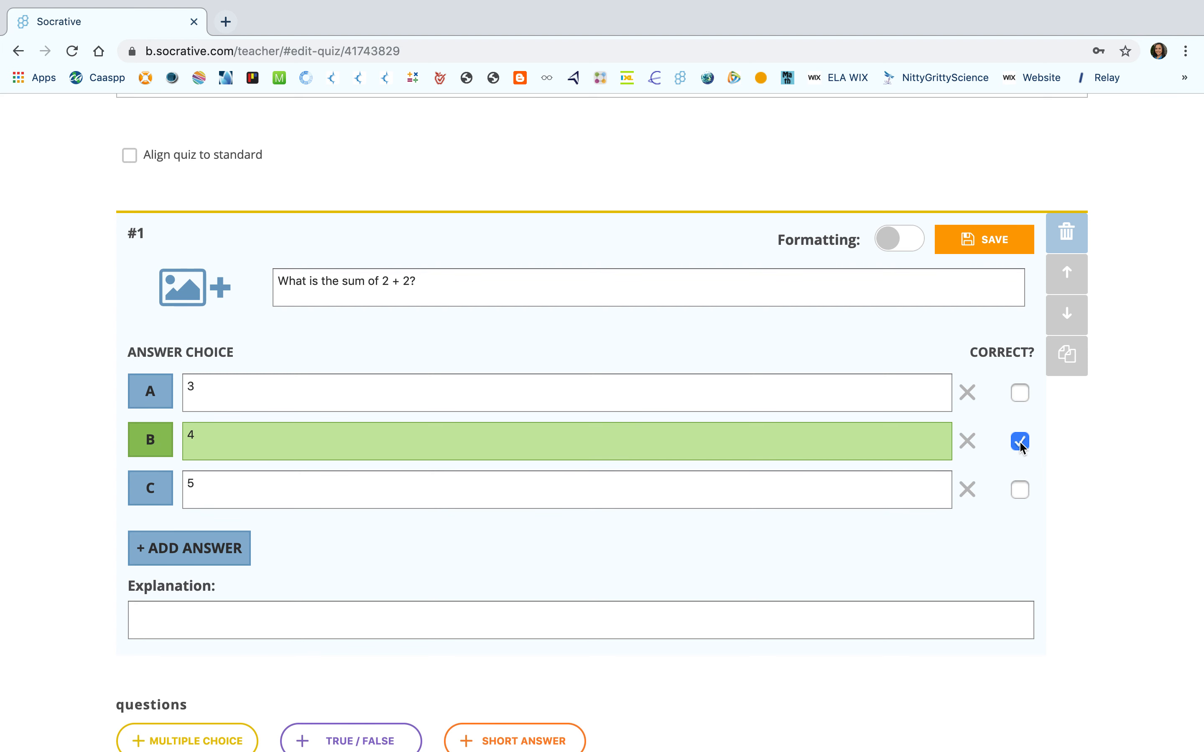
# Add the explanation 'The sum is 4 because....' and save question 1.
pyautogui.click(176, 622)
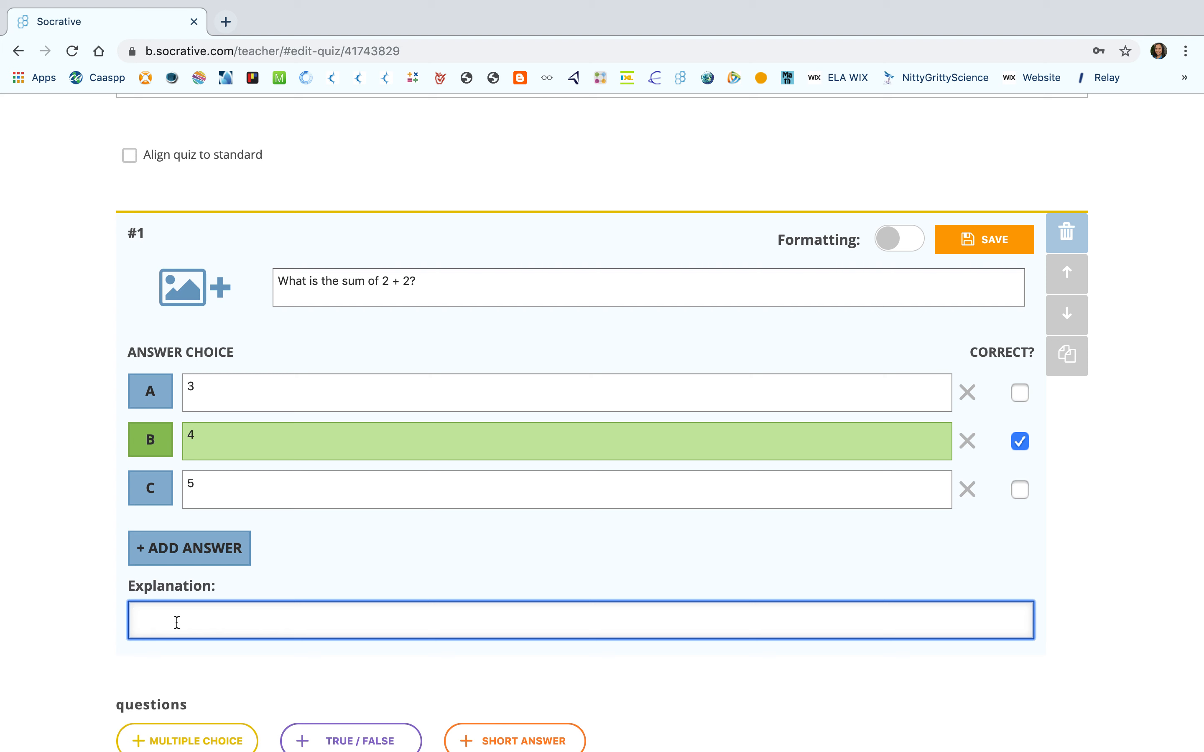
pyautogui.write('The sum is 4 because....')
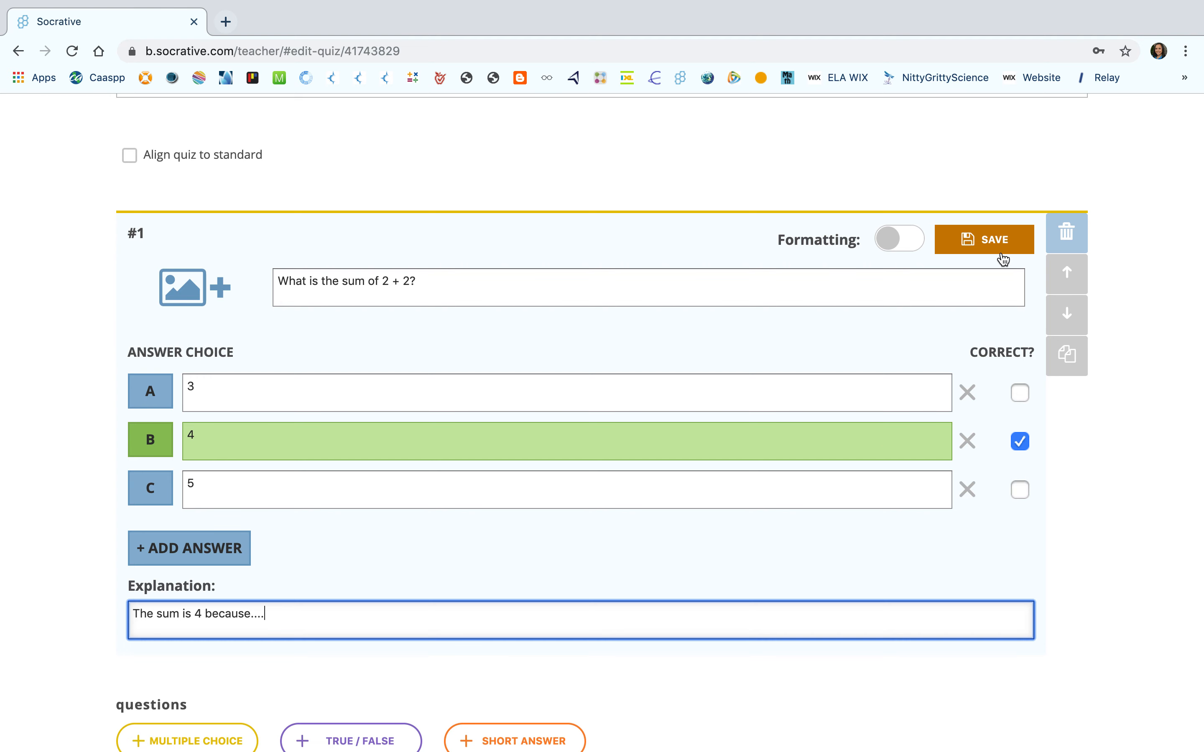
pyautogui.click(981, 246)
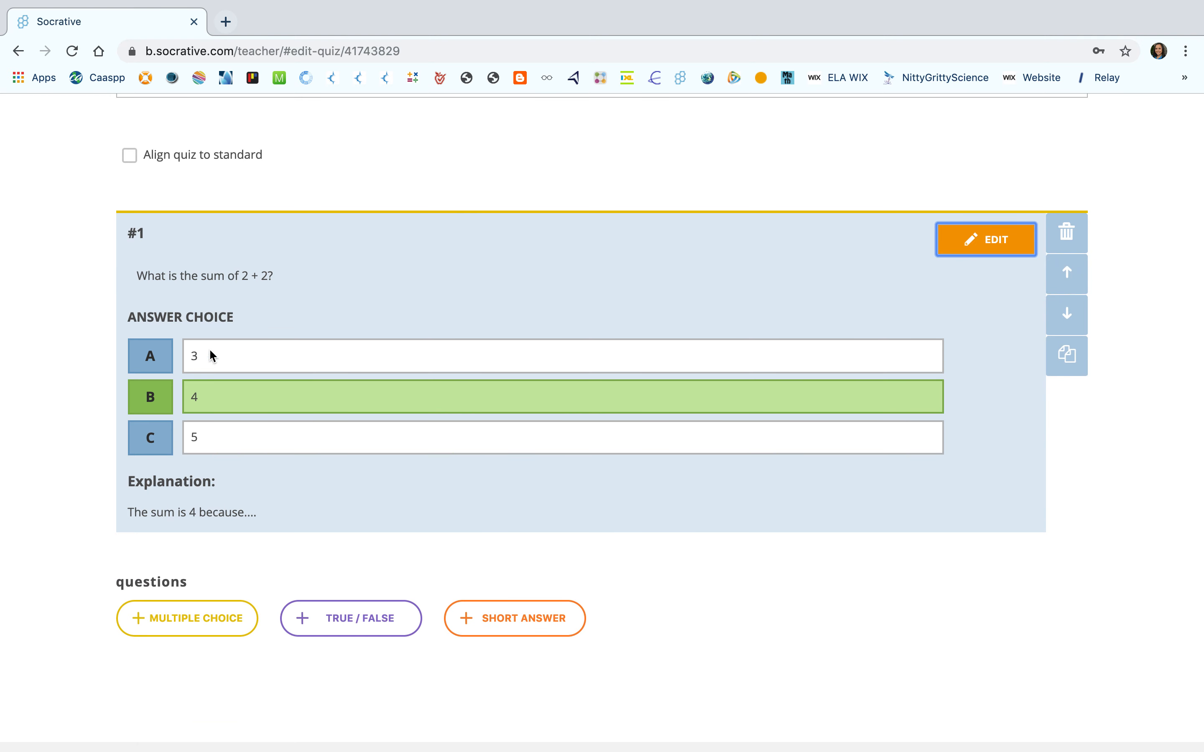
pyautogui.scroll(-2, 375, 304)
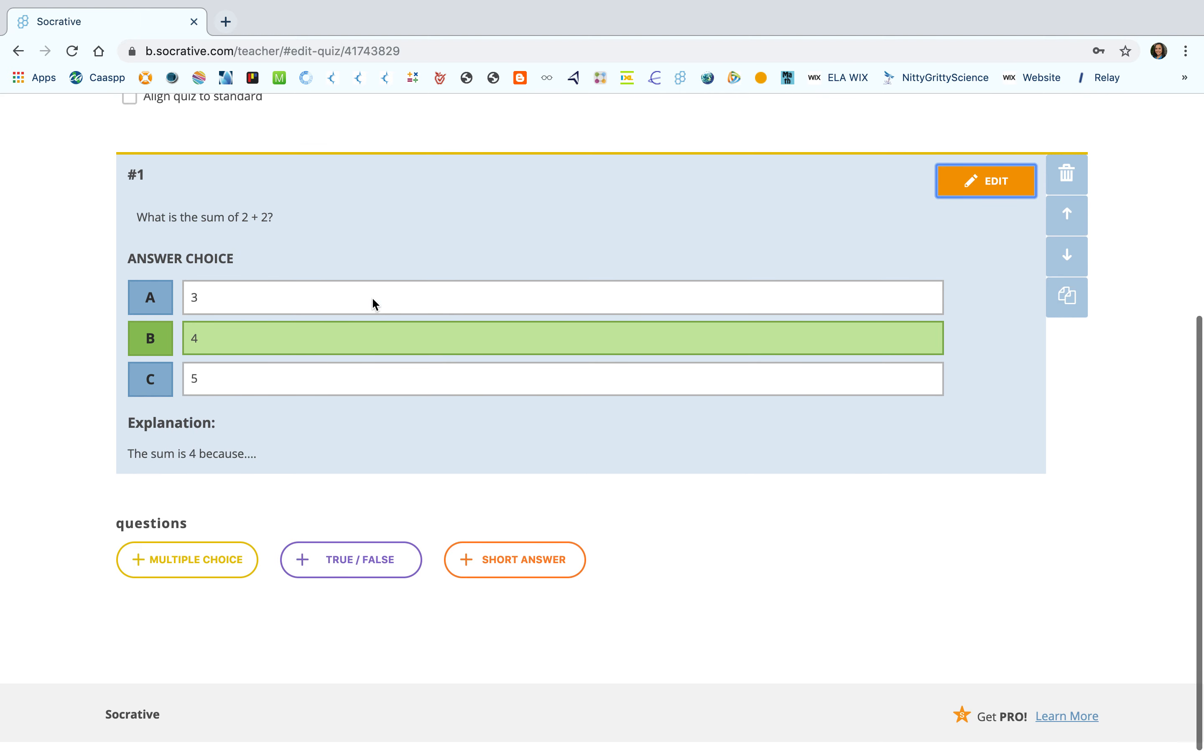
# Add true/false question 2 with formatting on, asking 'What is the difference of 8 and 5?'.
pyautogui.click(340, 572)
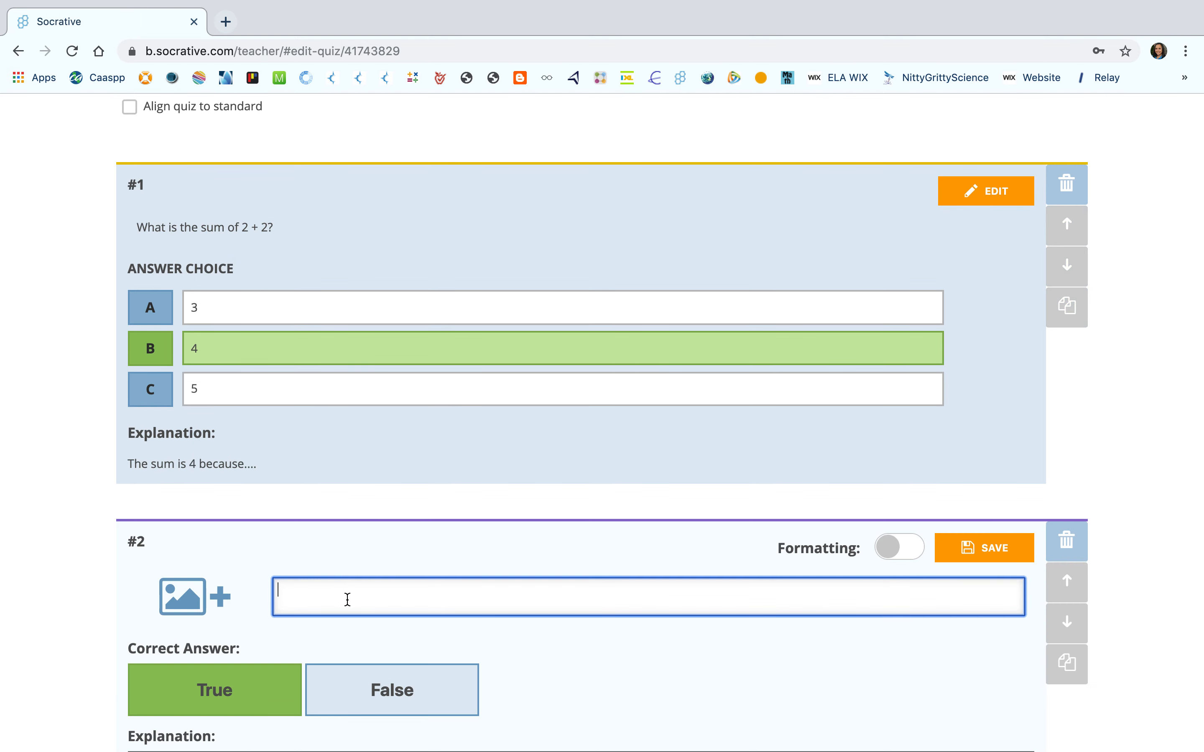
pyautogui.scroll(-6, 347, 600)
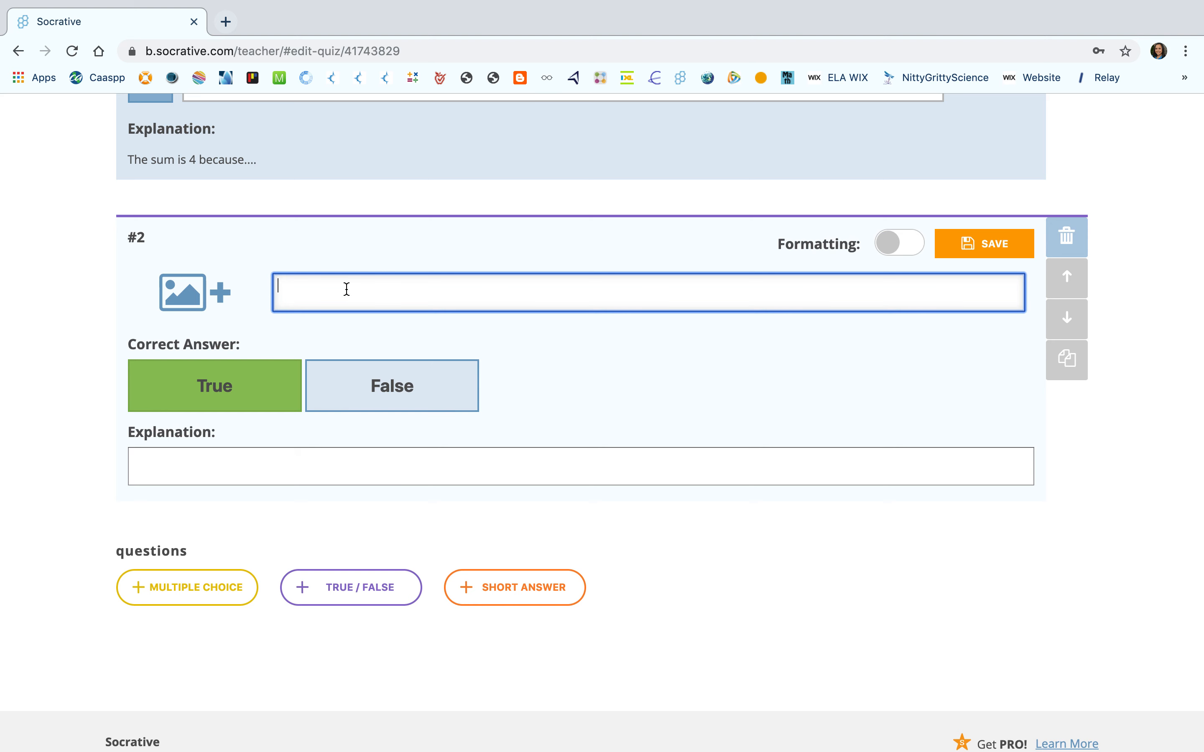
pyautogui.click(903, 251)
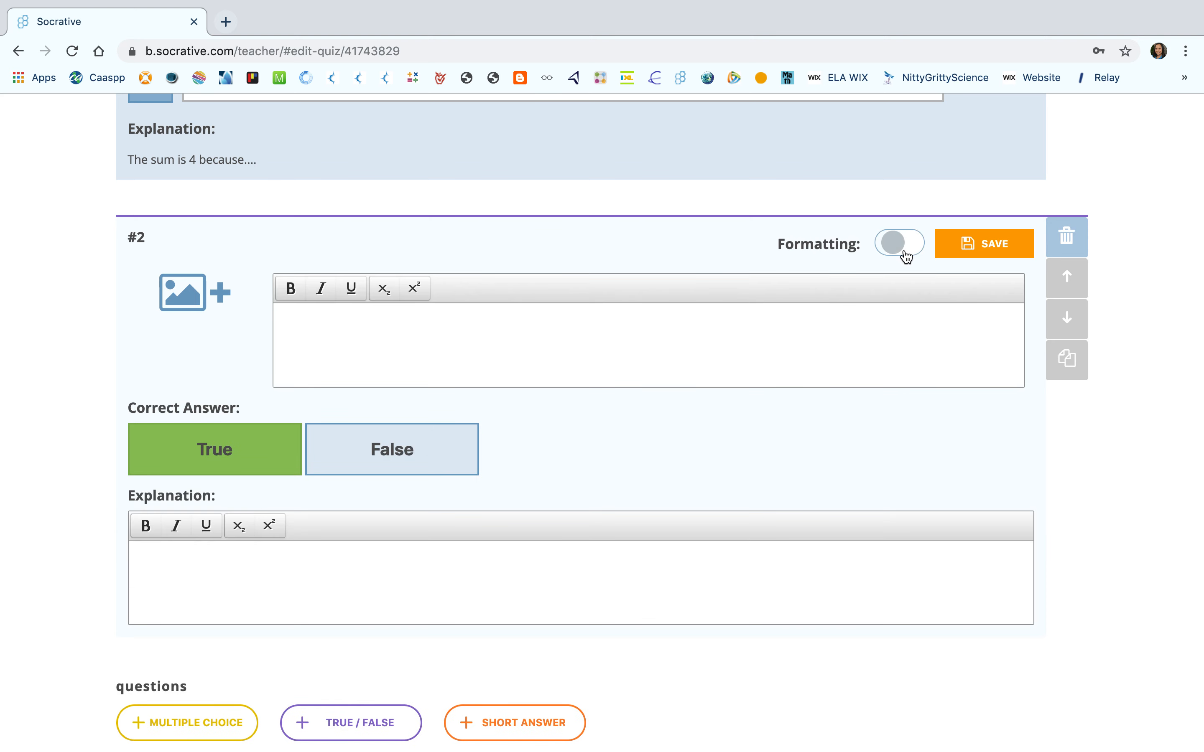
pyautogui.click(292, 294)
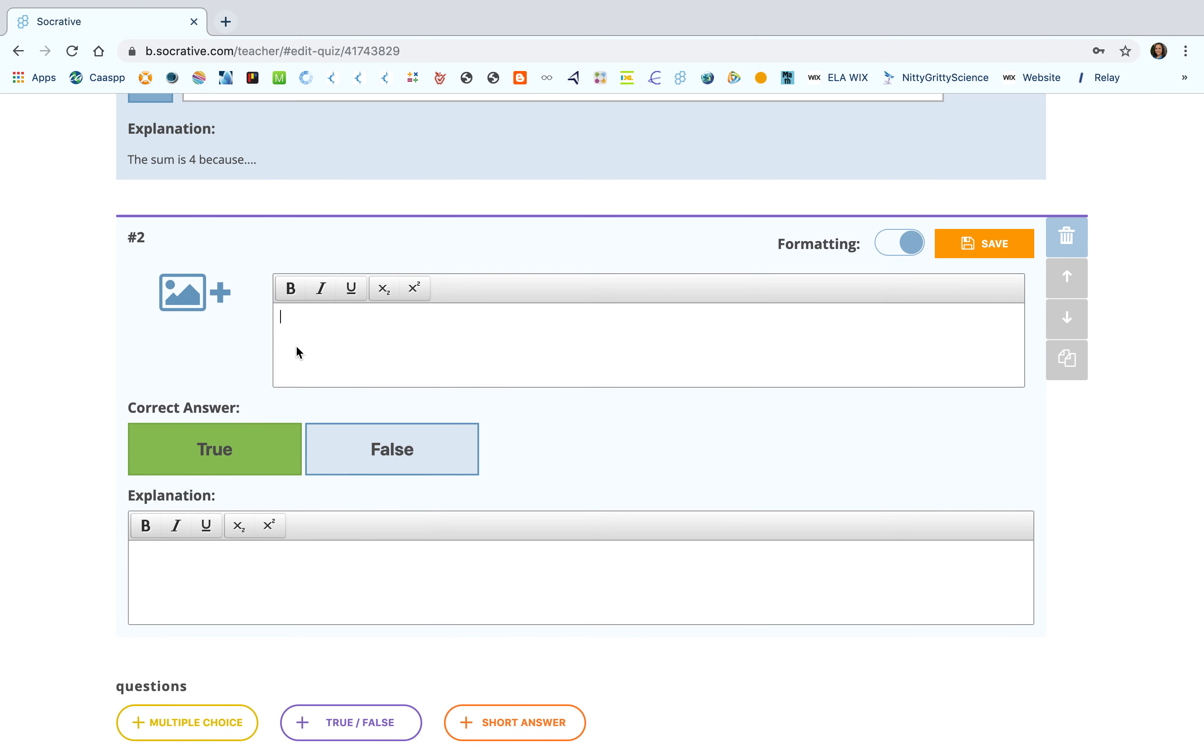
pyautogui.write('What is the difference bet')
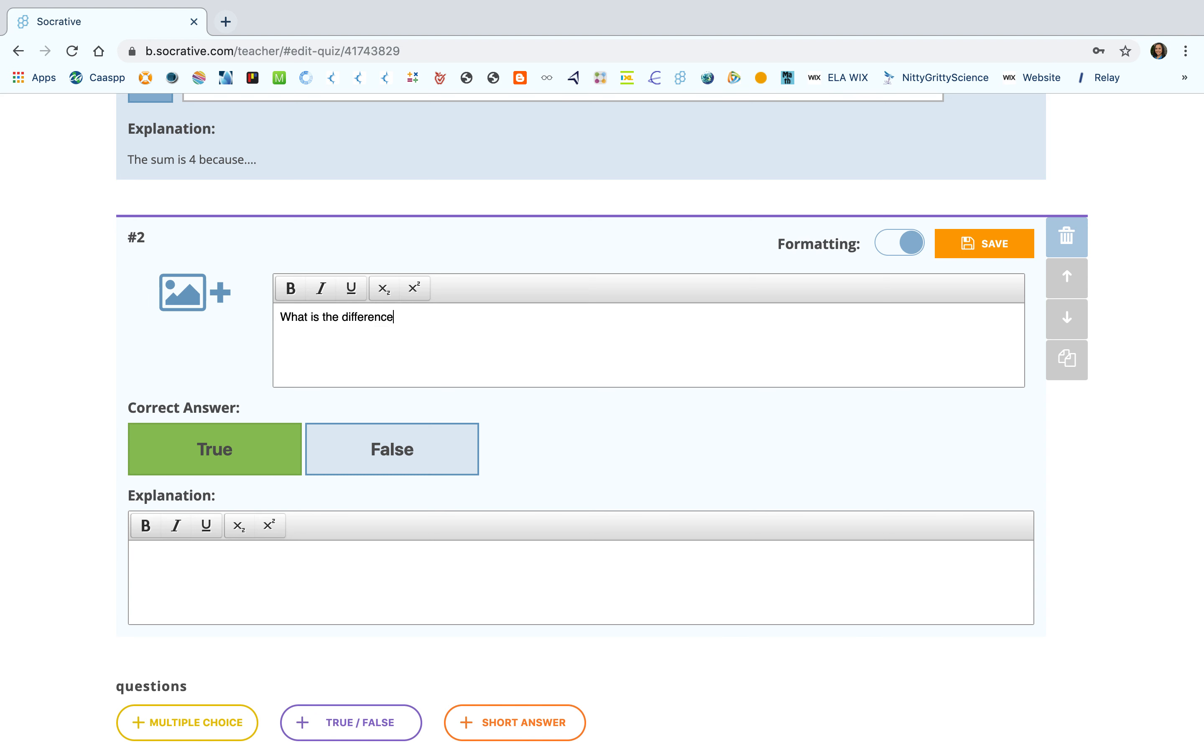
pyautogui.press('BackSpace')
pyautogui.press('BackSpace')
pyautogui.press('BackSpace')
pyautogui.write('of 8 and 5?')
# Bold the 8 and 5 in question 2 and underline the word 'difference'.
pyautogui.doubleClick(413, 318)
pyautogui.click(306, 295)
pyautogui.doubleClick(445, 317)
pyautogui.click(295, 289)
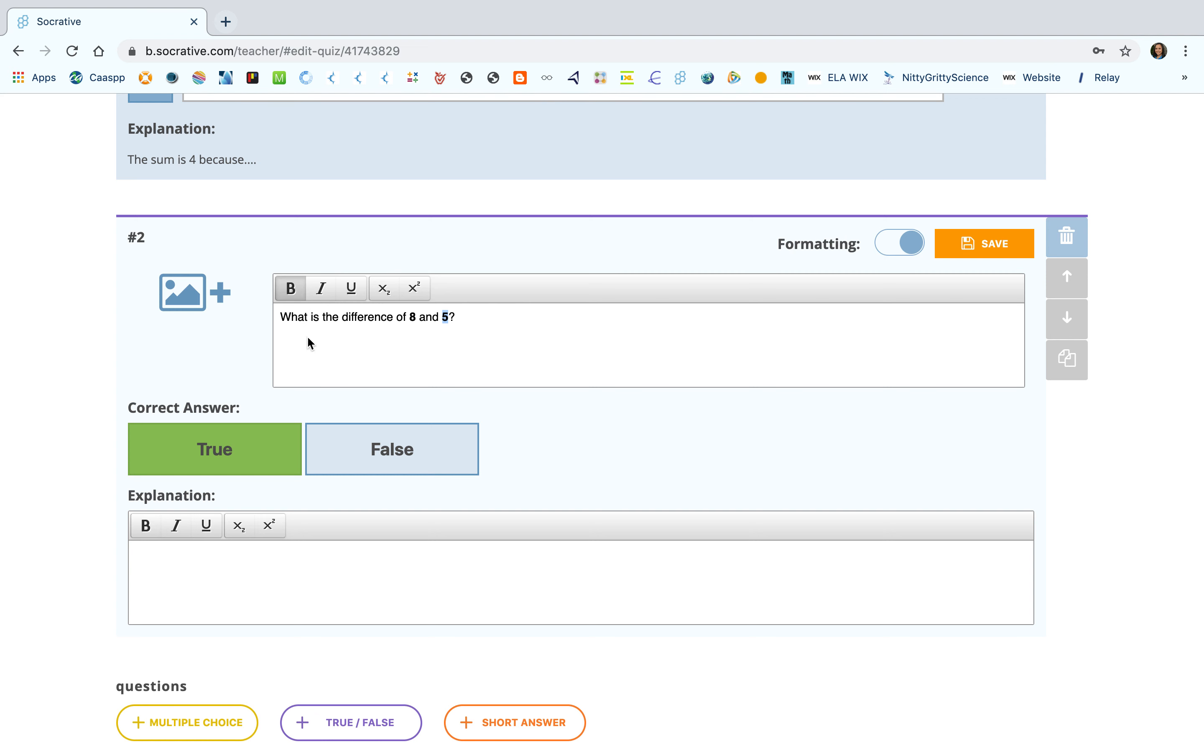
pyautogui.click(345, 318)
pyautogui.moveTo(344, 318); pyautogui.dragTo(393, 318)
pyautogui.click(348, 289)
pyautogui.click(481, 336)
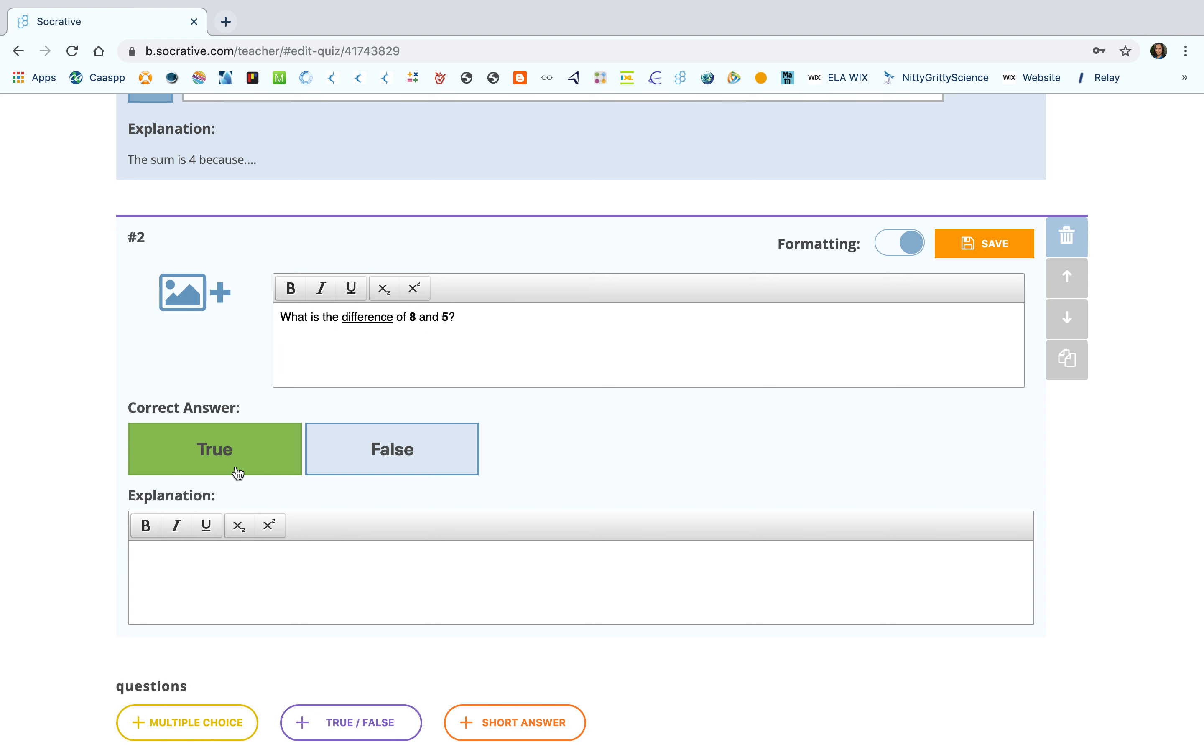
# Replace 'What is the' with 'The' and the question mark with 'is 4'.
pyautogui.moveTo(341, 317); pyautogui.dragTo(251, 327)
pyautogui.write('The')
pyautogui.press('BackSpace')
pyautogui.press('BackSpace')
pyautogui.press('BackSpace')
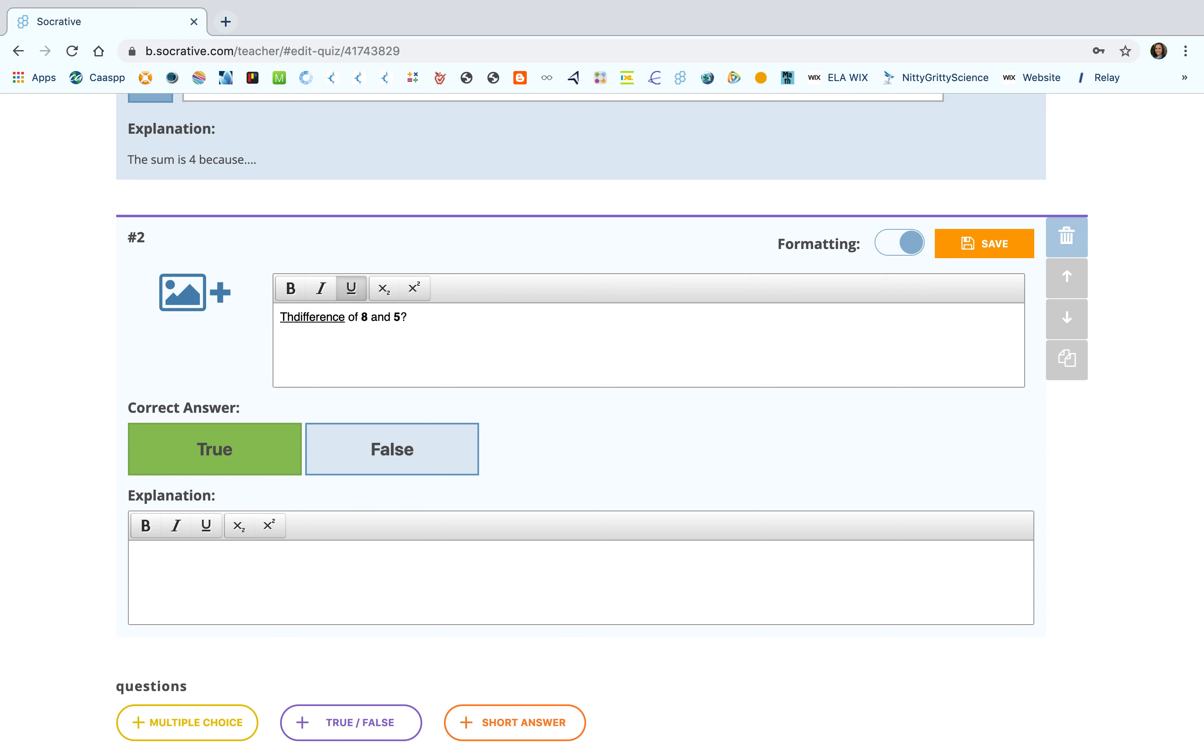
pyautogui.write('The')
pyautogui.click(420, 316)
pyautogui.press('BackSpace')
pyautogui.write('is 4')
pyautogui.press('BackSpace')
pyautogui.press('super+b')
# Set False as correct and explain 'The difference of 8 and 5 is 3 because........'.
pyautogui.write('is')
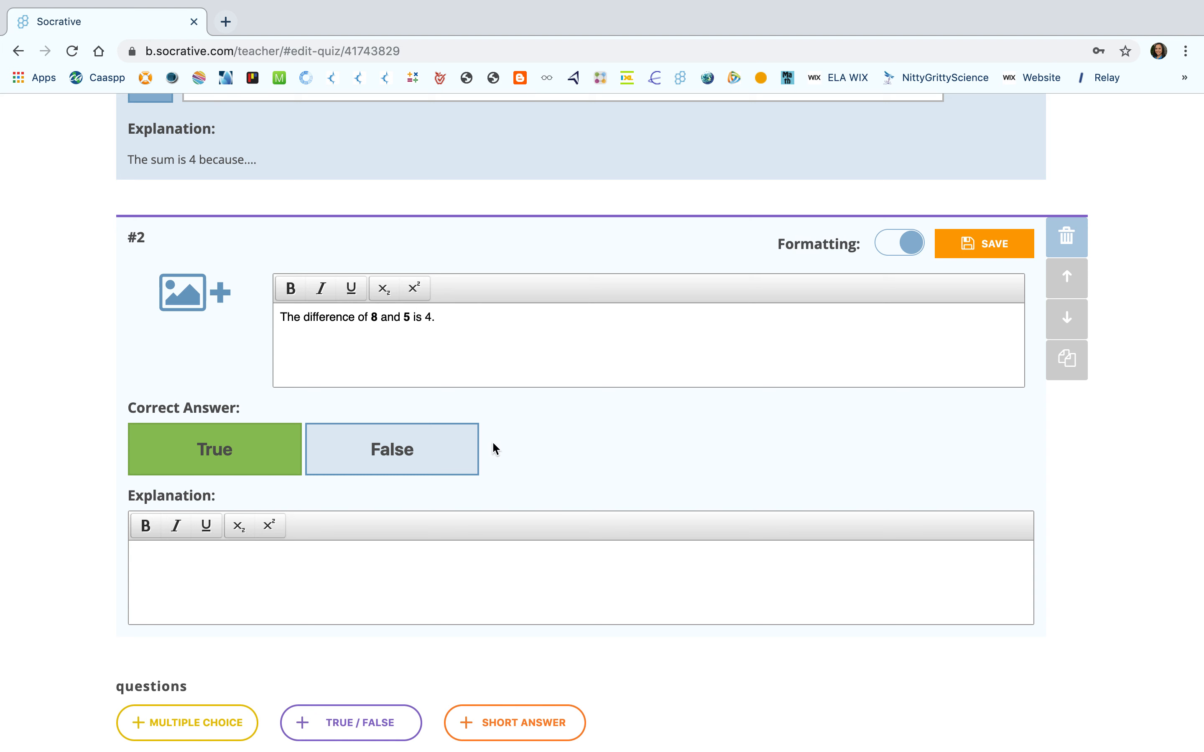
pyautogui.click(423, 452)
pyautogui.click(276, 557)
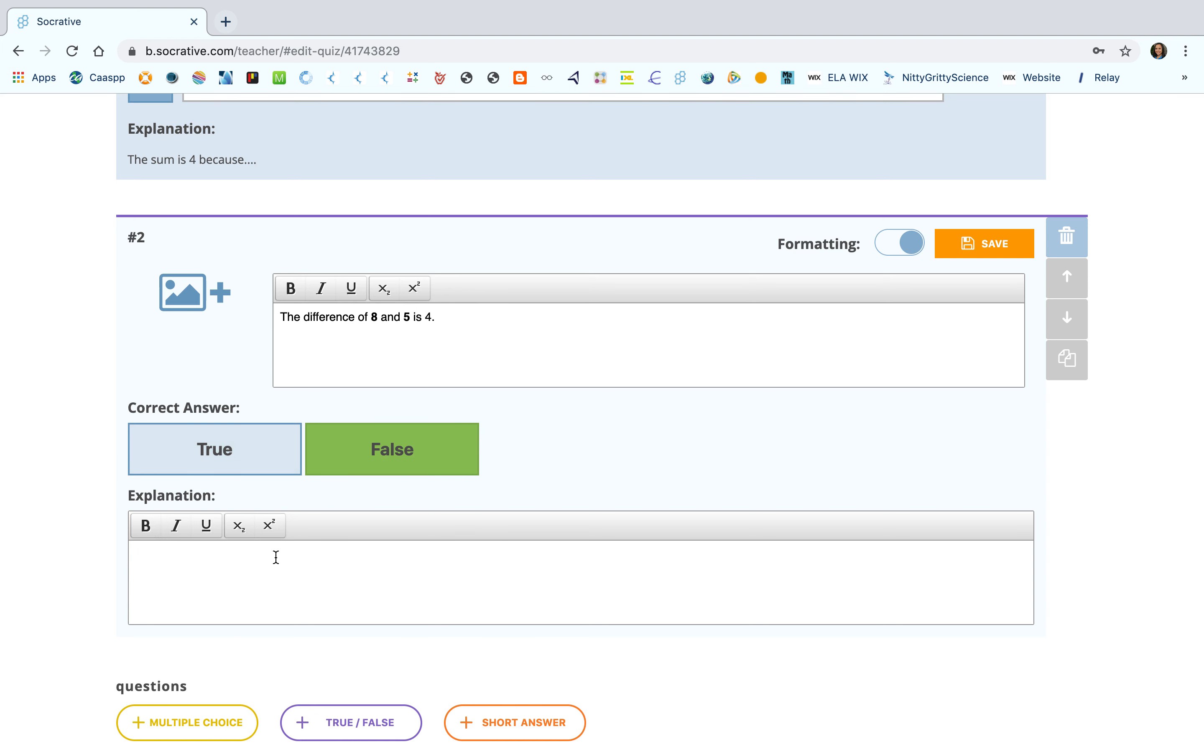
pyautogui.write('The difference of 8 and 5 is ')
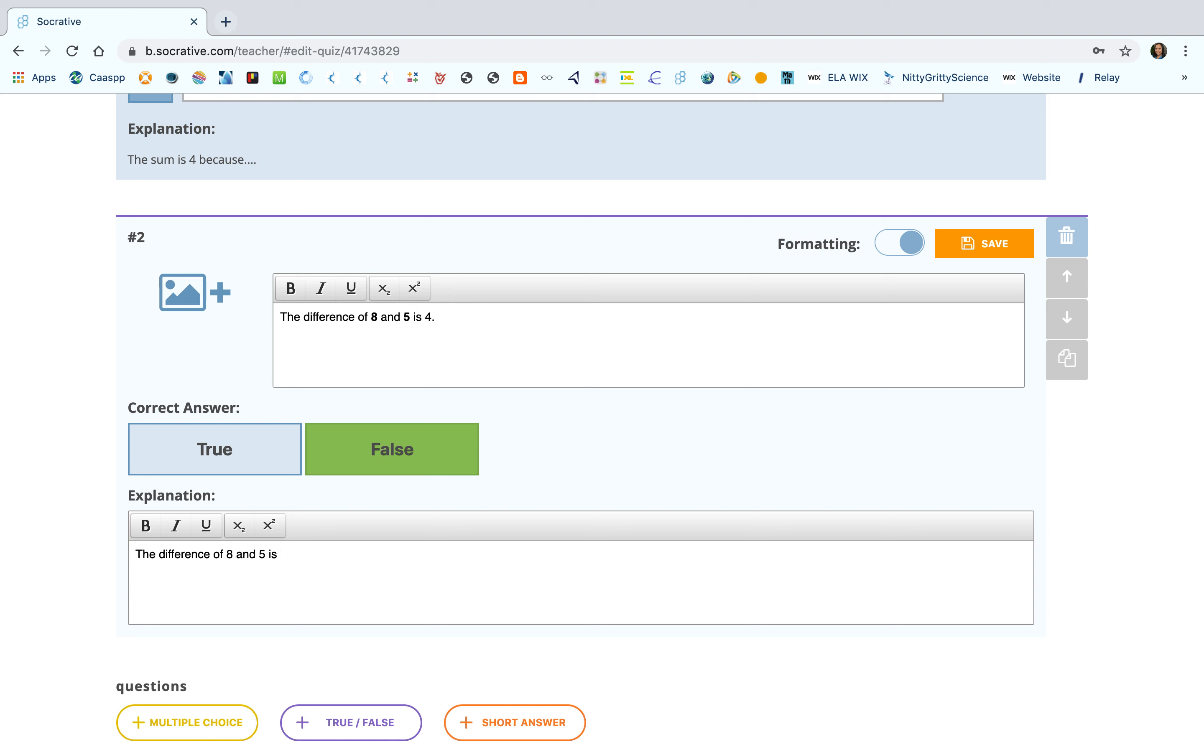
pyautogui.write('3 because........')
# Save true/false question 2 with its False answer and explanation.
pyautogui.click(971, 255)
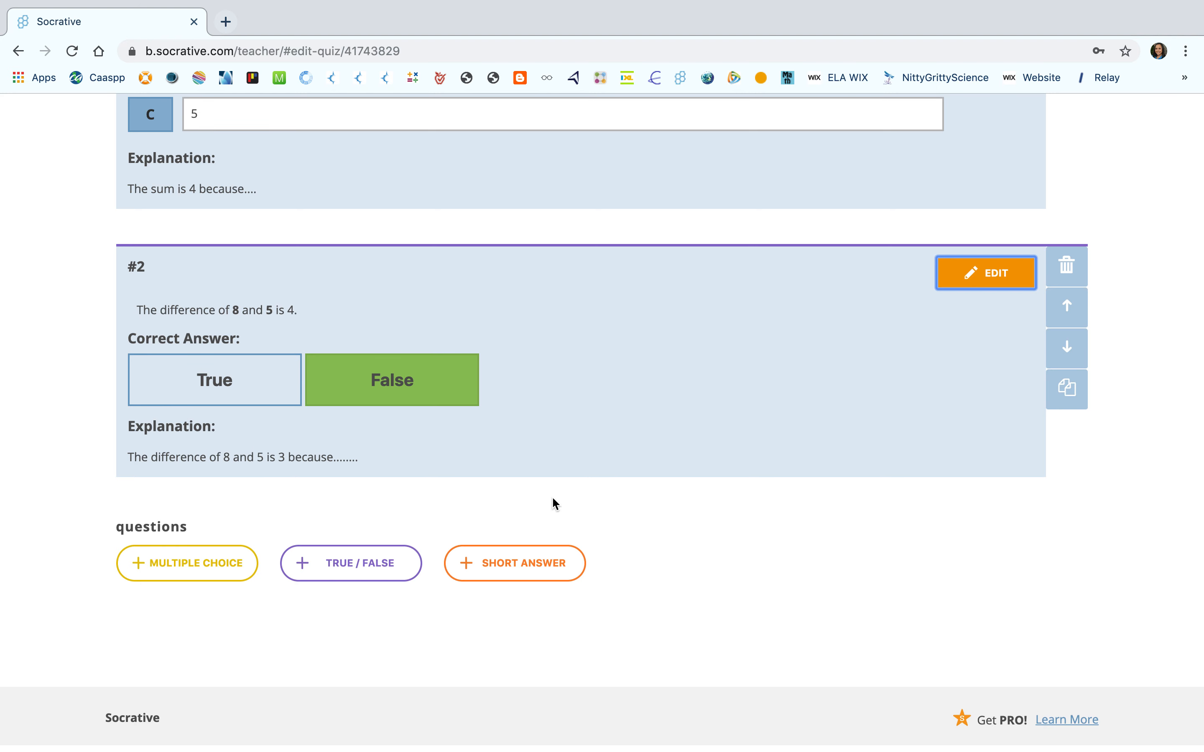
# Add short-answer question 3 with the Math Problem Example.jpg image from Downloads.
pyautogui.click(508, 583)
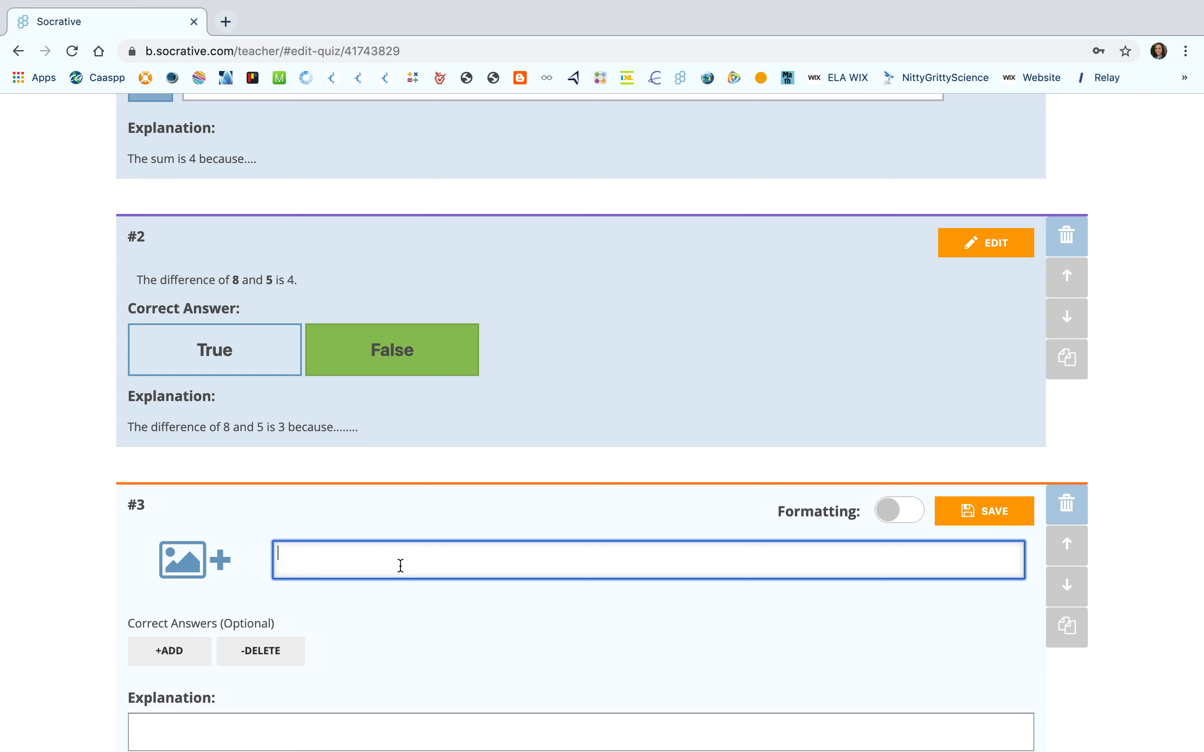
pyautogui.scroll(-5, 399, 565)
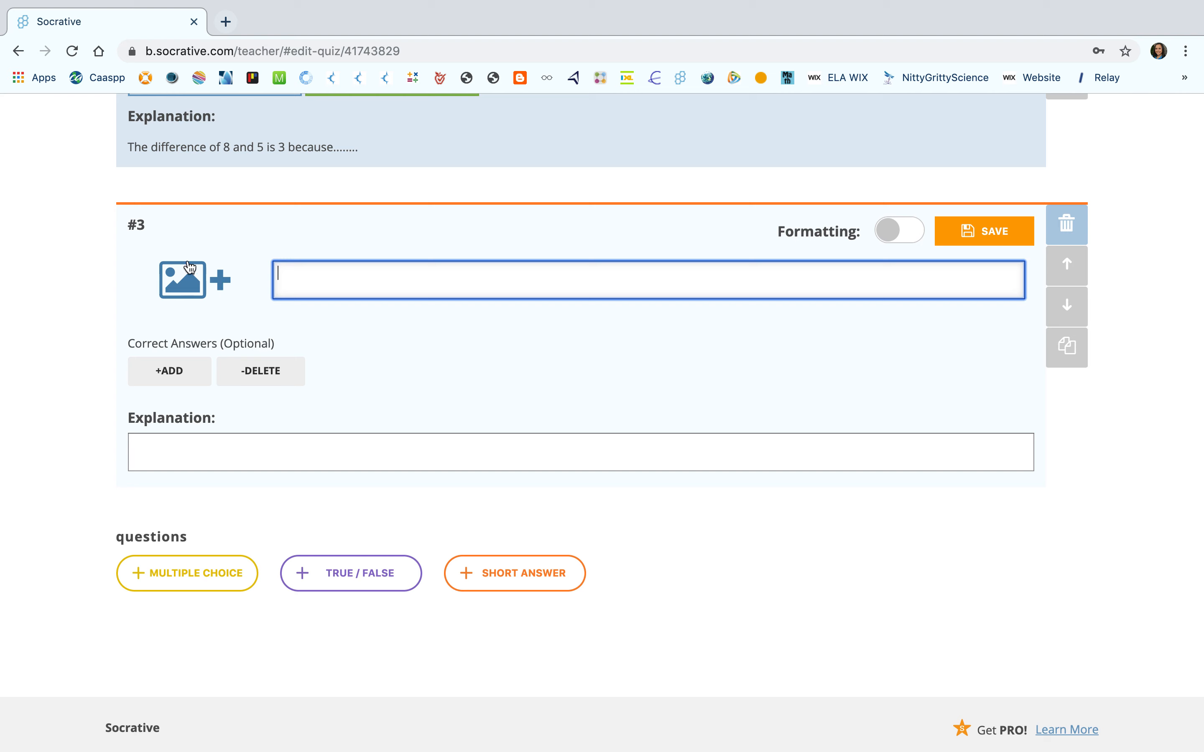
pyautogui.click(220, 280)
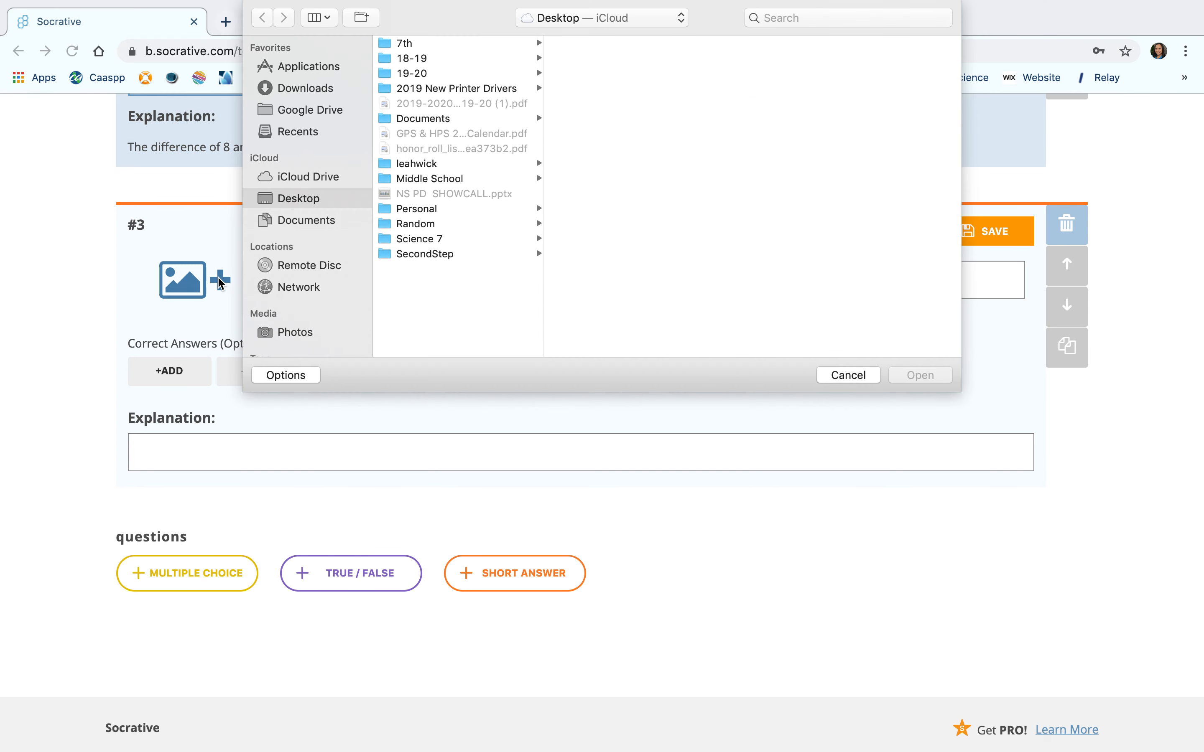
pyautogui.click(316, 88)
pyautogui.click(434, 48)
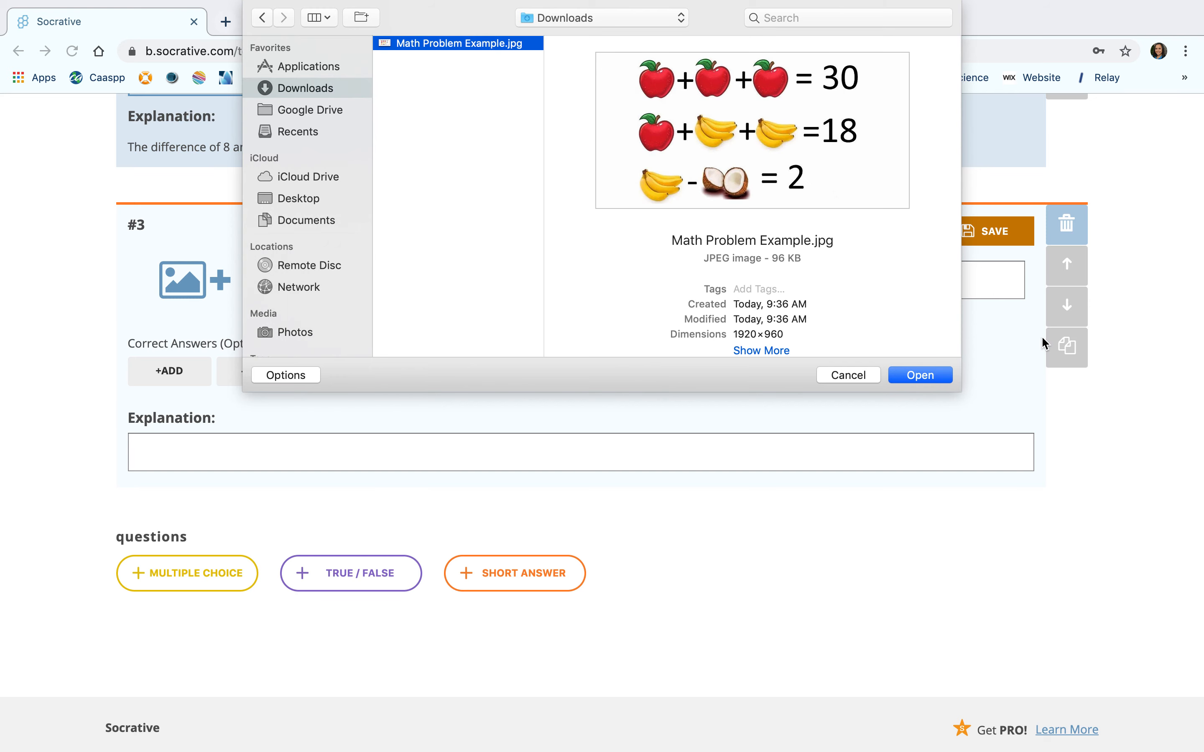
pyautogui.click(926, 378)
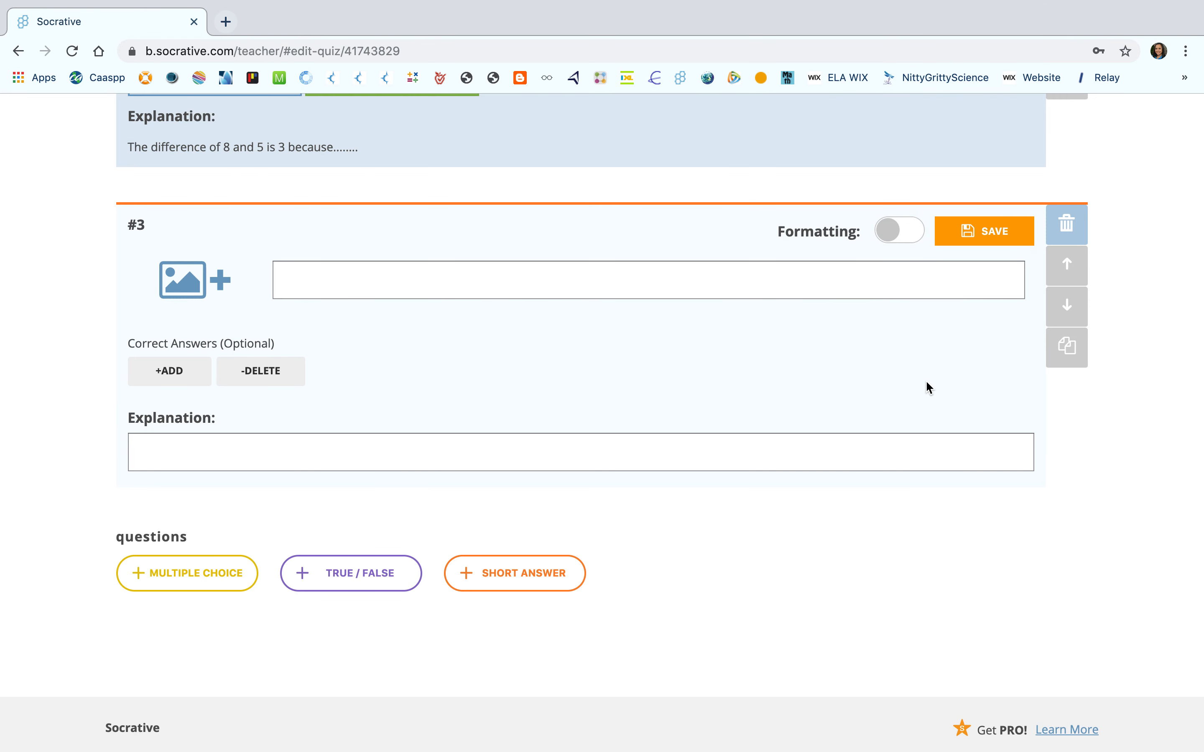
# Write question 3's prompt about what numbers each fruit represents, add answer and explanation, and save.
pyautogui.click(342, 277)
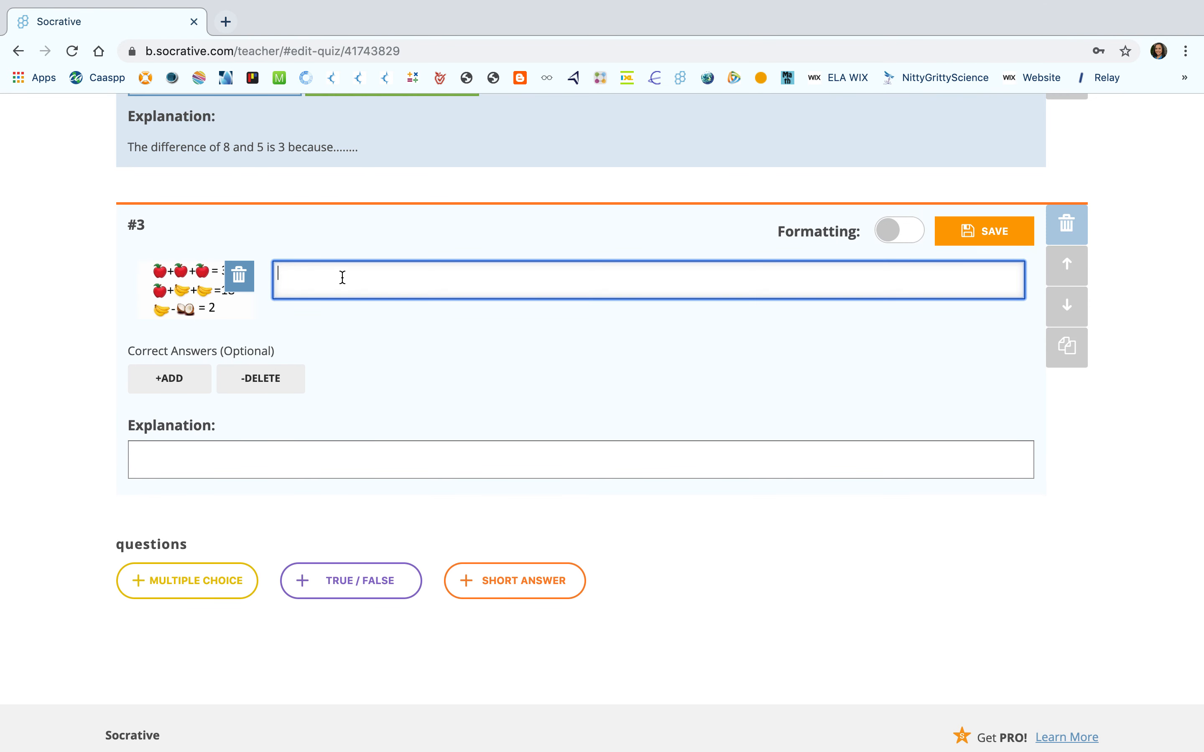
pyautogui.write('Explain in your best CASE what numbers are')
pyautogui.write('repr')
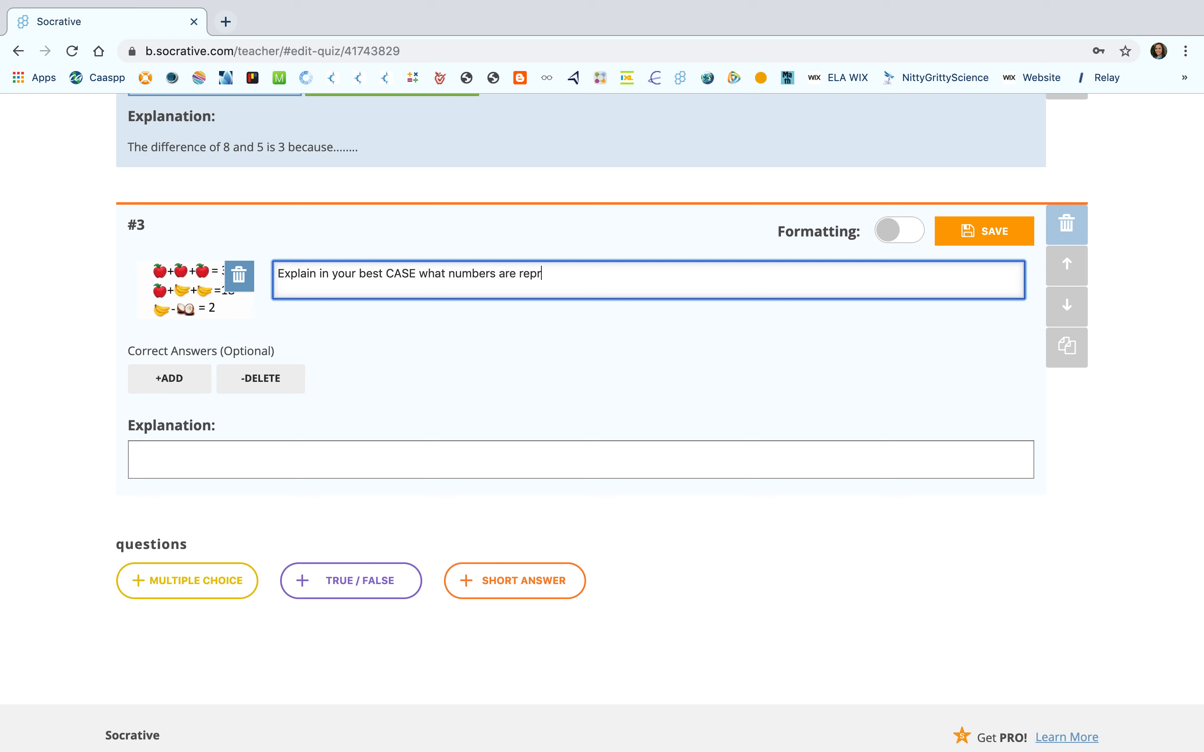
pyautogui.write('esented by each fruit.')
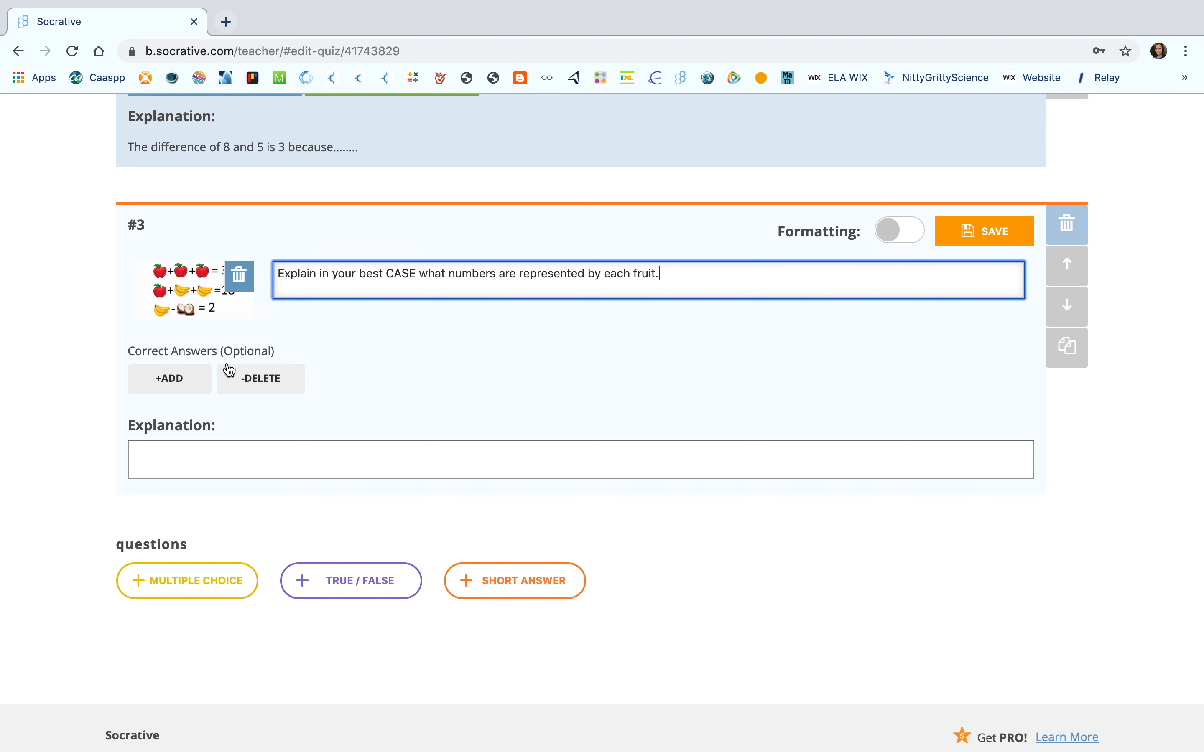
pyautogui.click(176, 381)
pyautogui.click(183, 379)
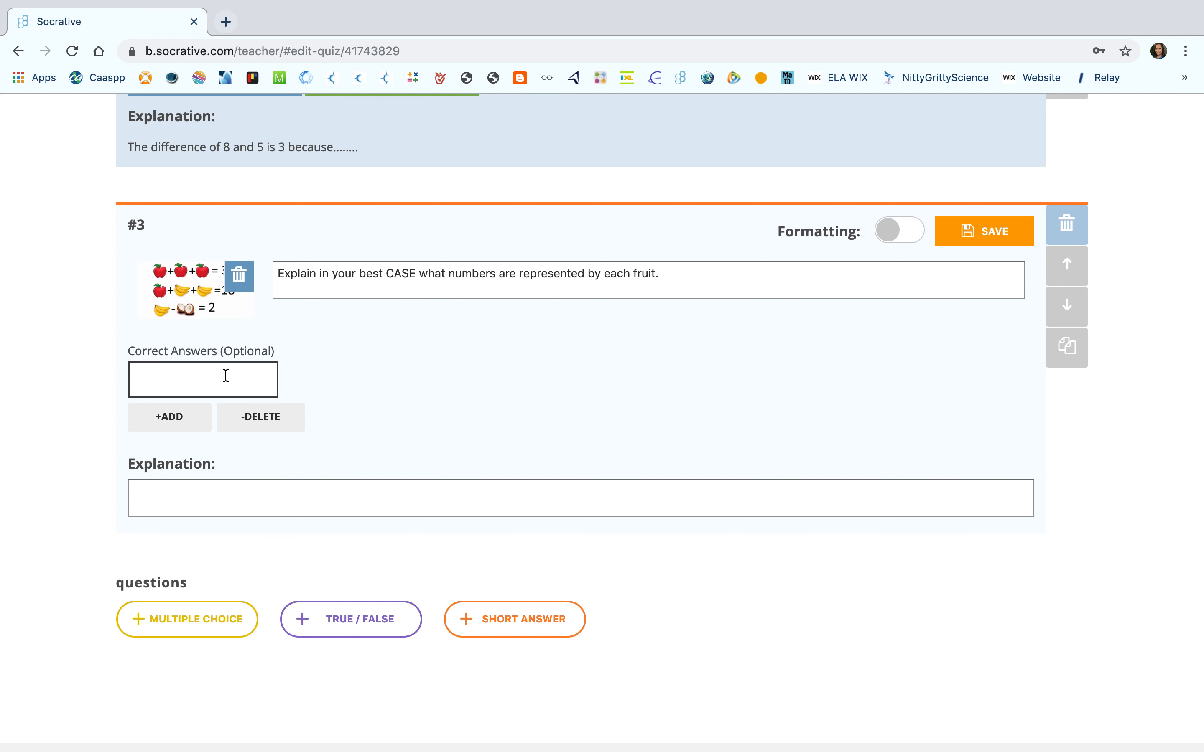
pyautogui.click(197, 489)
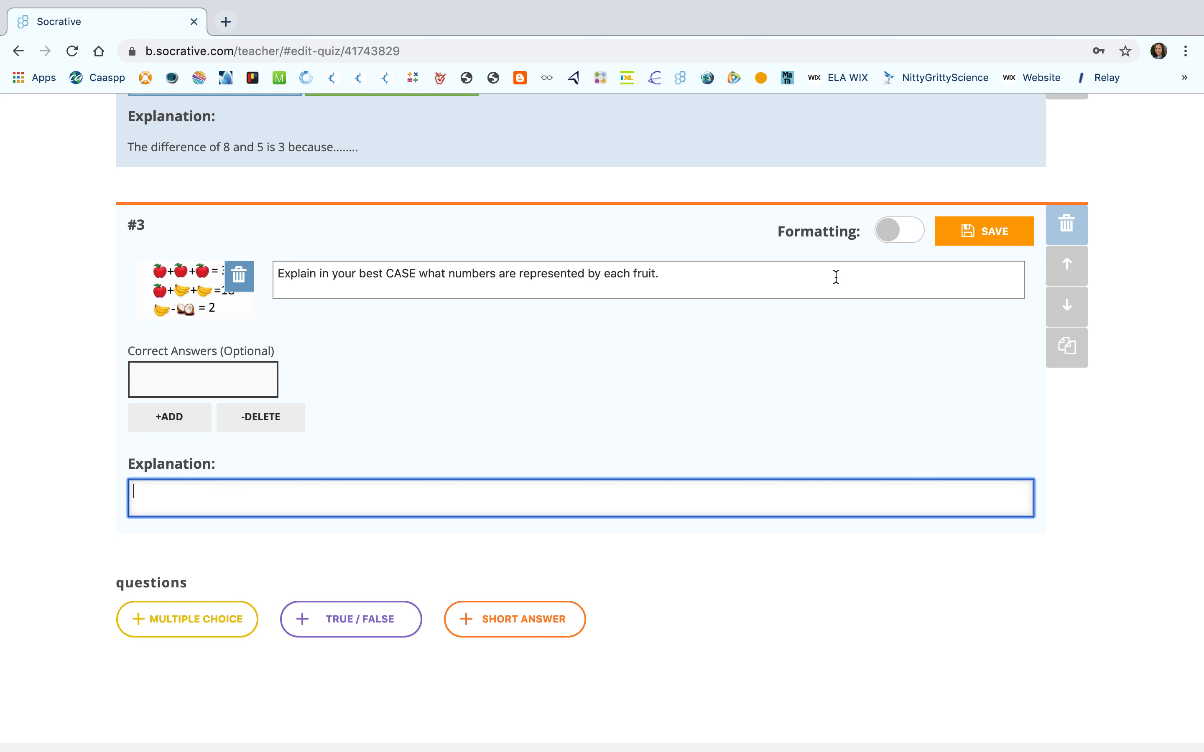
pyautogui.click(974, 239)
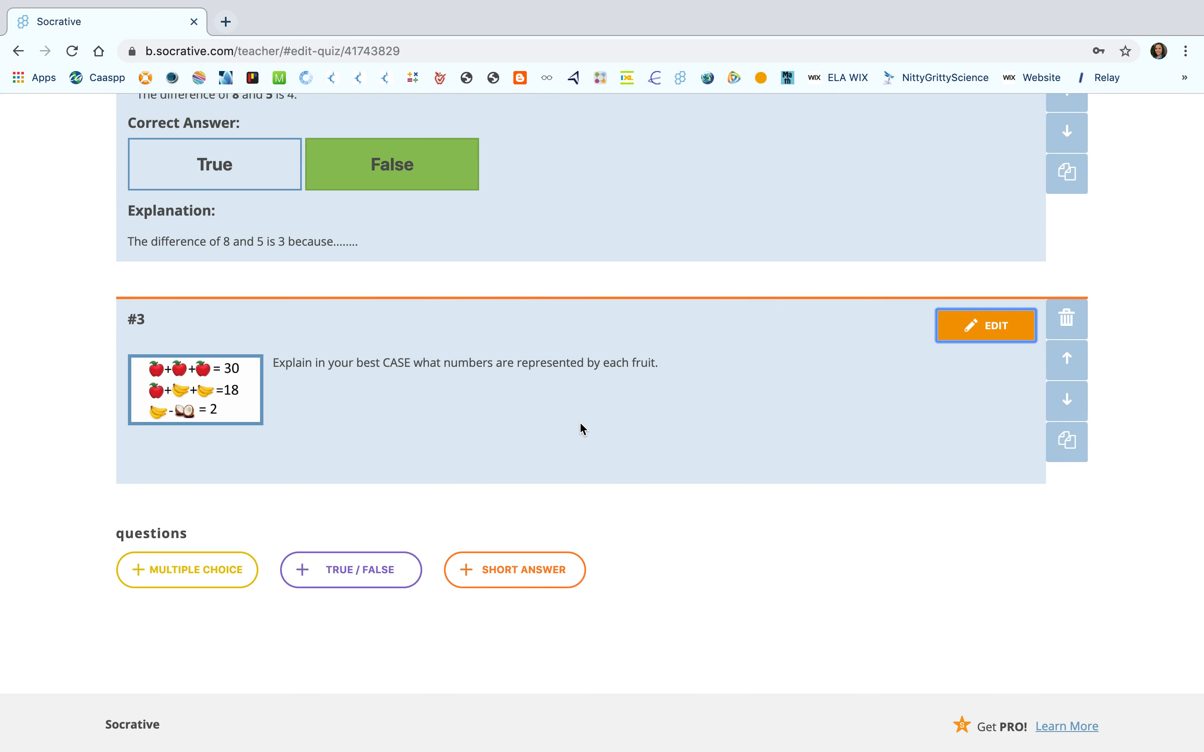
# Save Test Quiz and exit the quiz editor.
pyautogui.scroll(15, 581, 424)
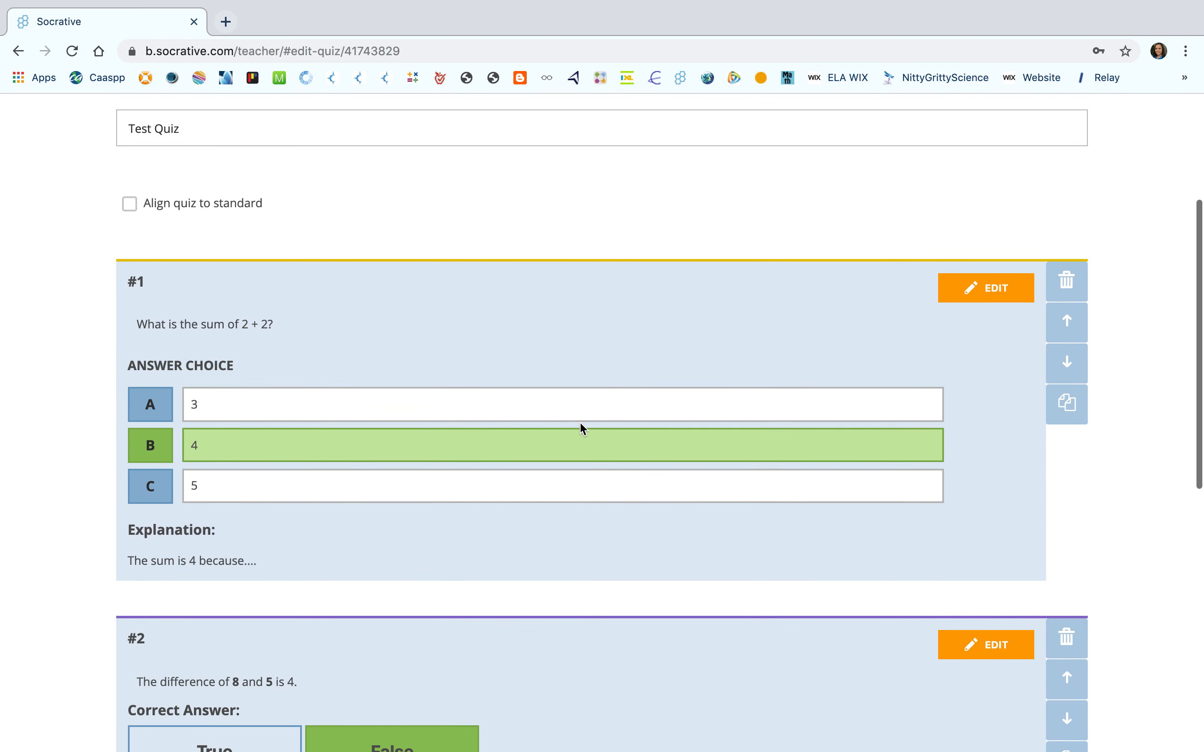
pyautogui.scroll(5, 579, 421)
pyautogui.click(1020, 215)
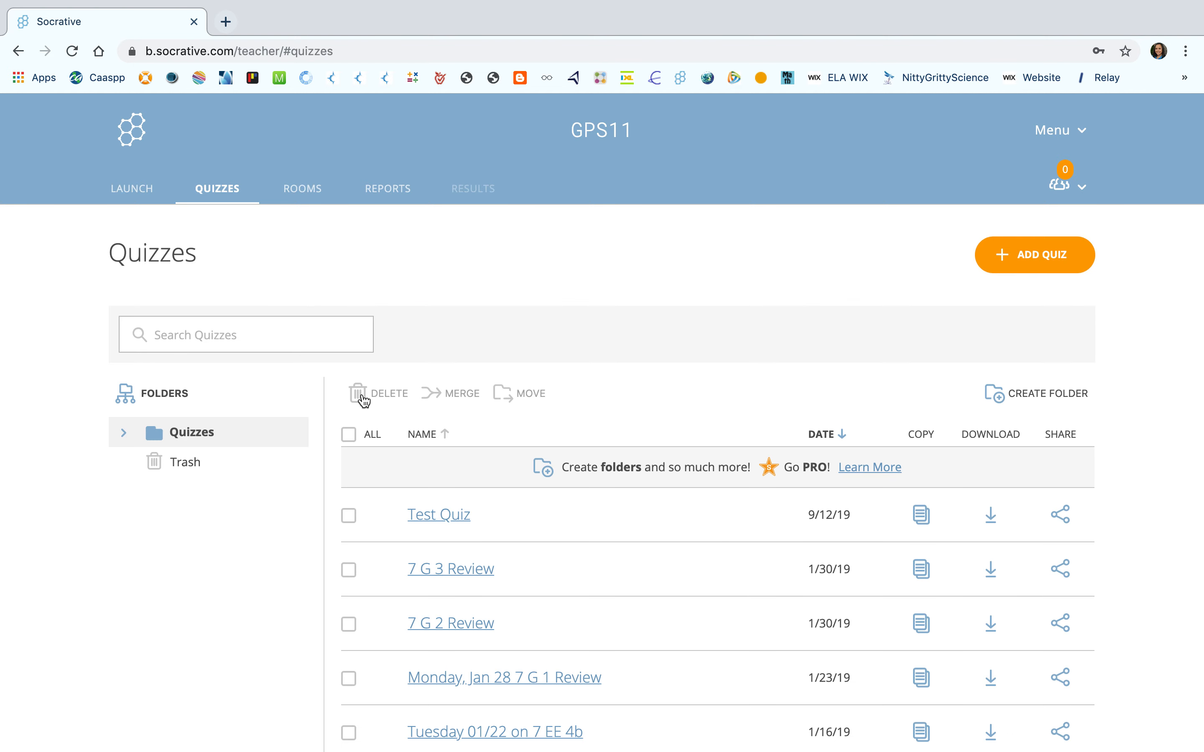
# Start launching a quiz with Test Quiz selected, moving on to delivery settings.
pyautogui.click(152, 192)
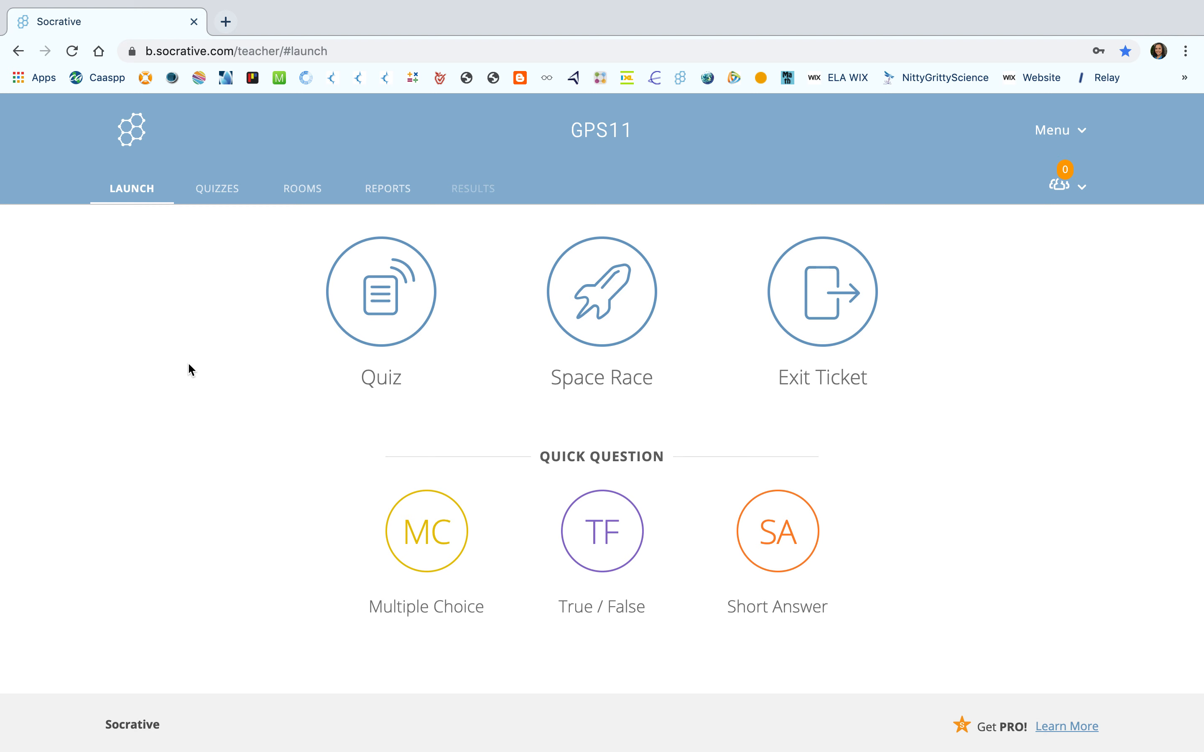
pyautogui.click(381, 295)
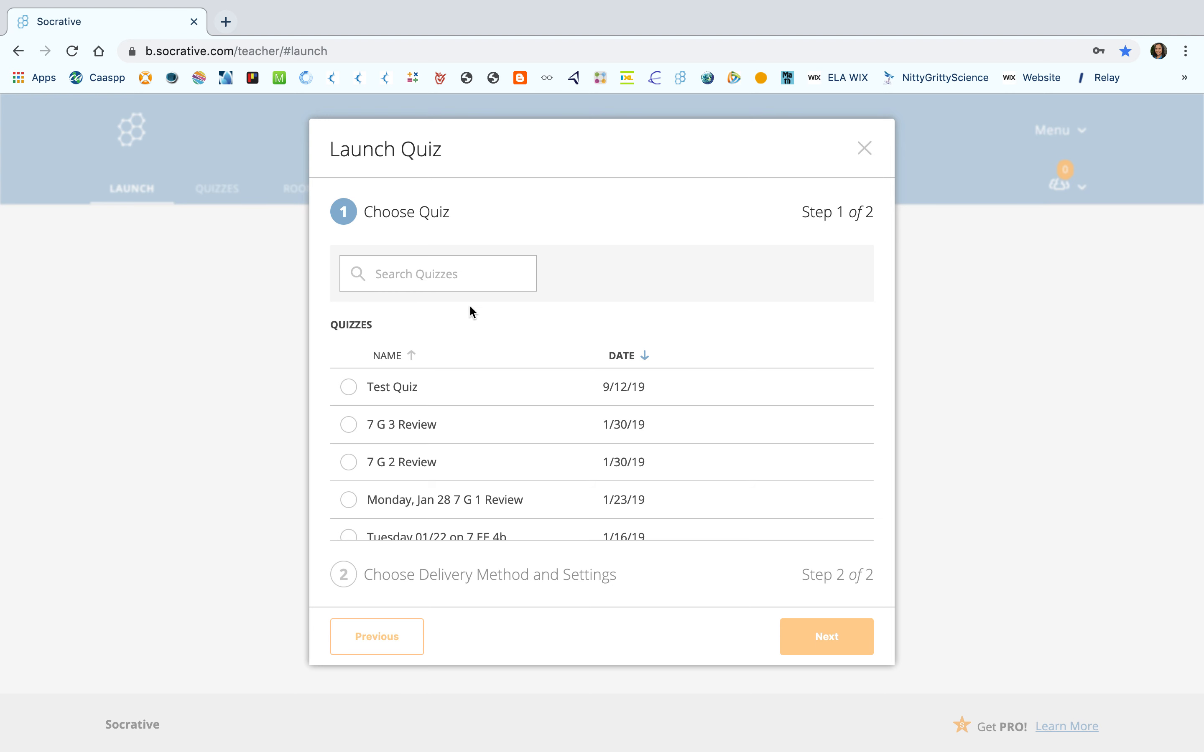
pyautogui.click(350, 395)
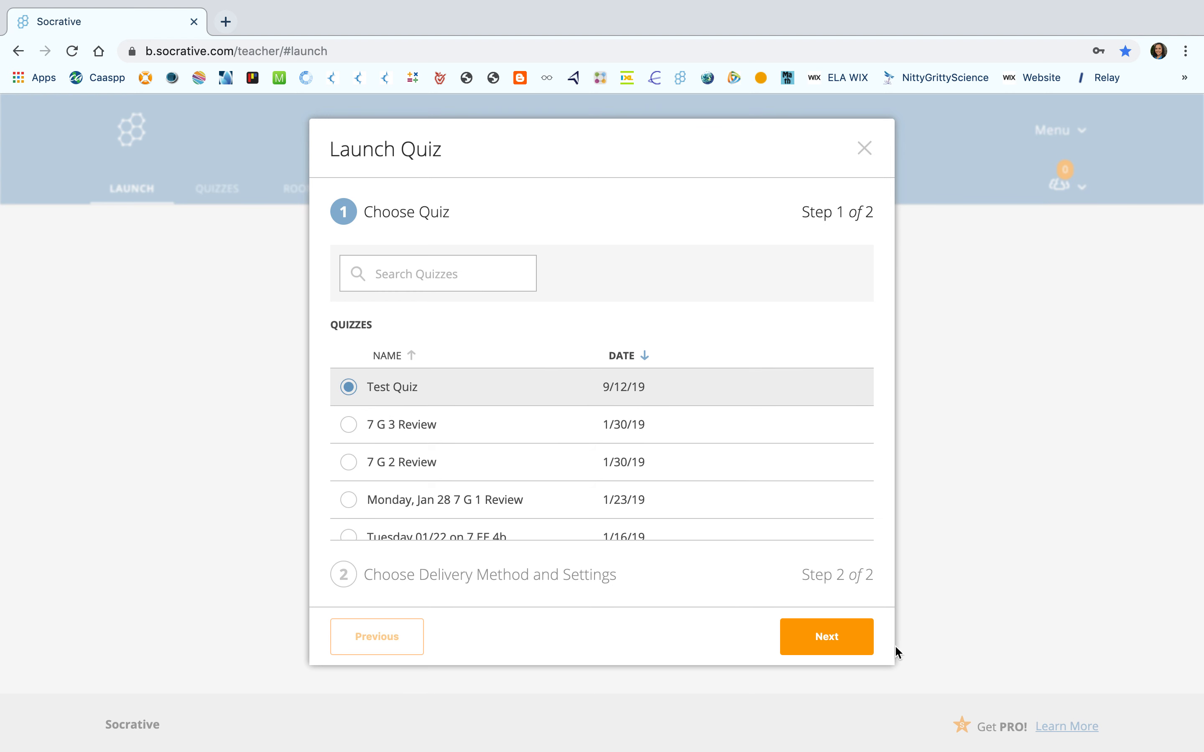
pyautogui.click(846, 650)
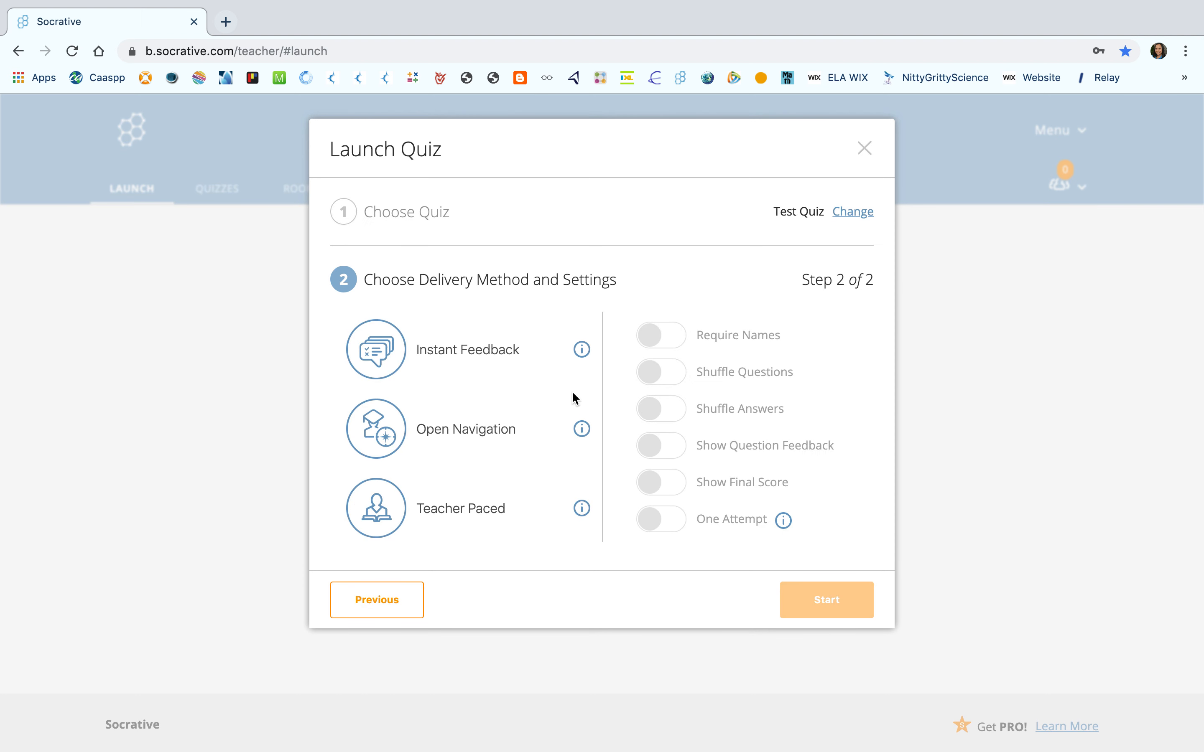
# Start Test Quiz as Instant Feedback with names required, shuffled questions and answers, feedback and final score.
pyautogui.click(508, 356)
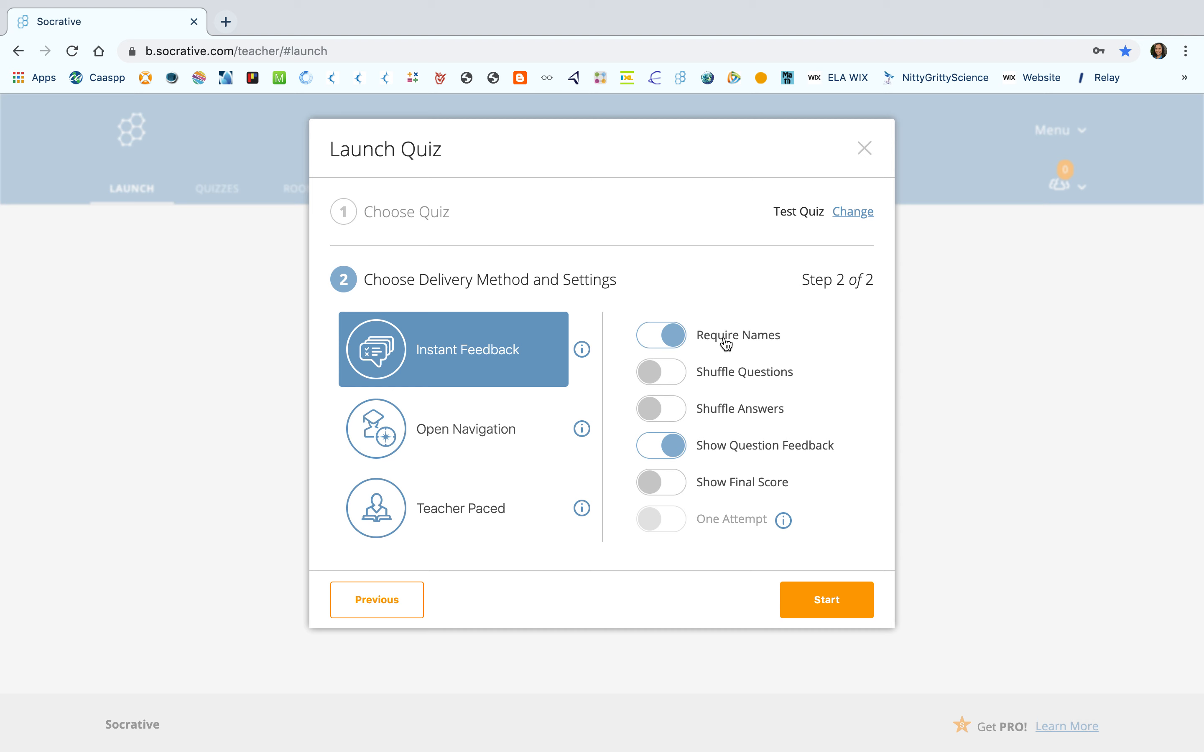
pyautogui.click(676, 379)
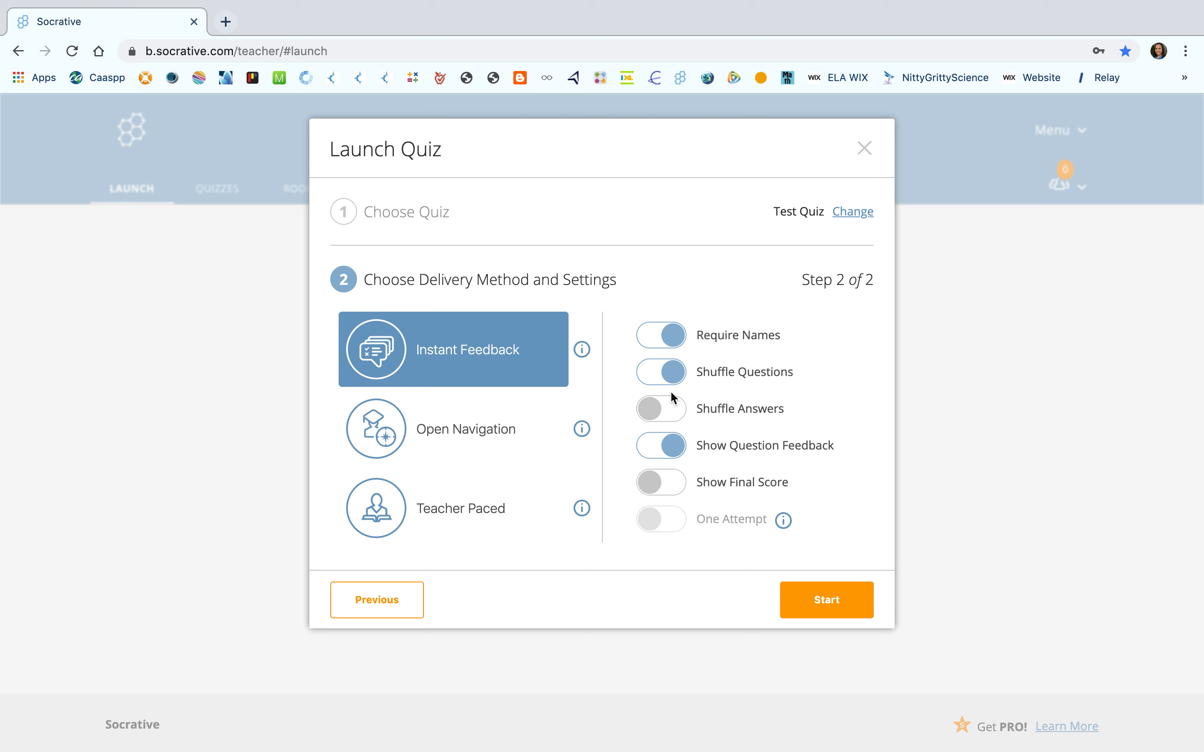
pyautogui.click(669, 416)
pyautogui.click(667, 448)
pyautogui.click(669, 485)
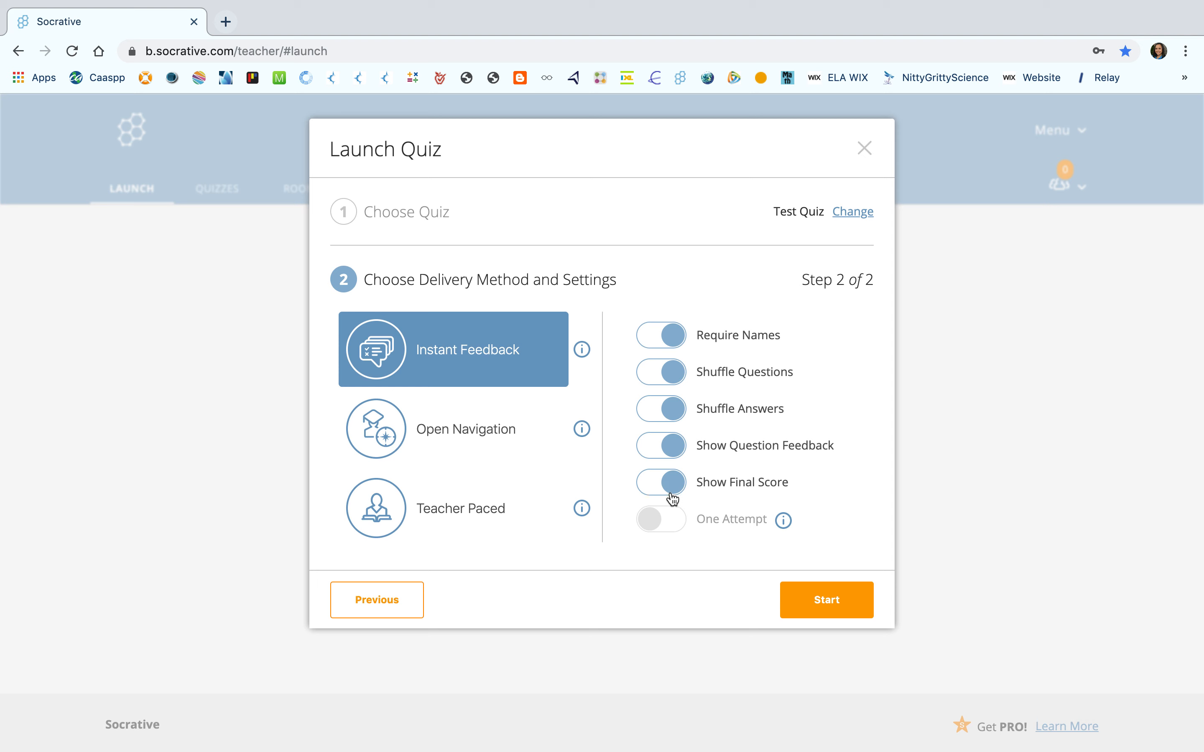
pyautogui.click(414, 429)
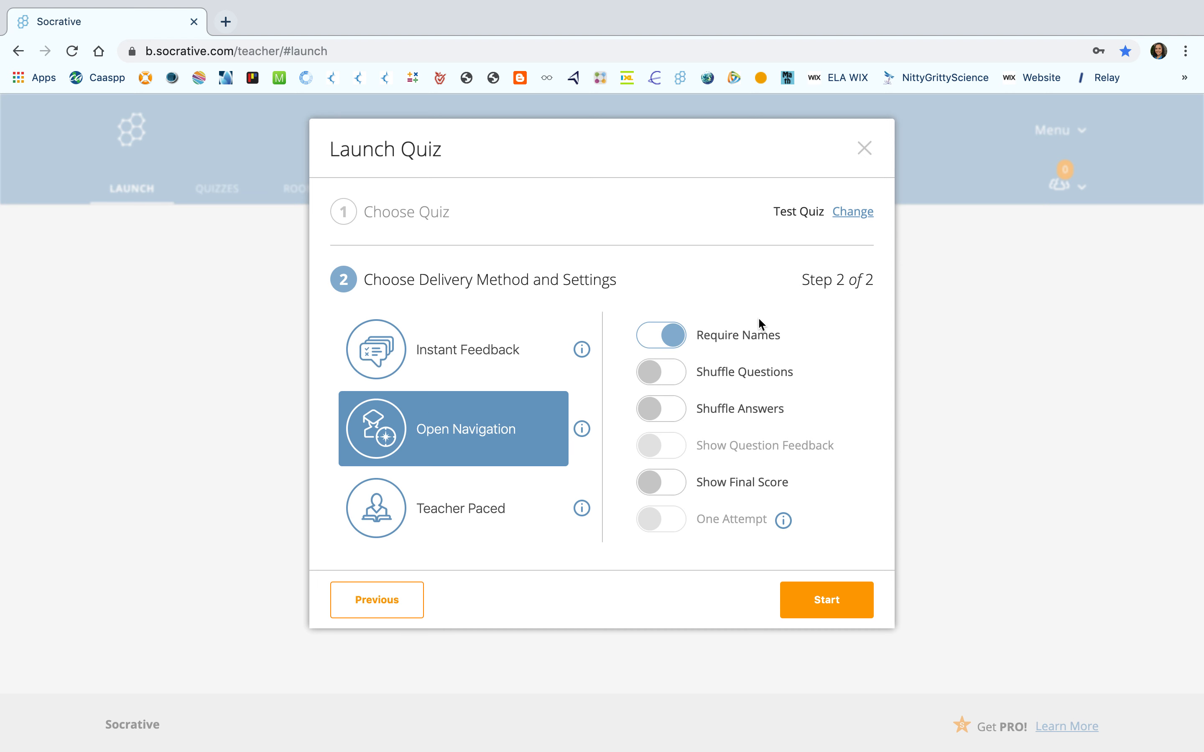
pyautogui.click(455, 531)
pyautogui.click(476, 348)
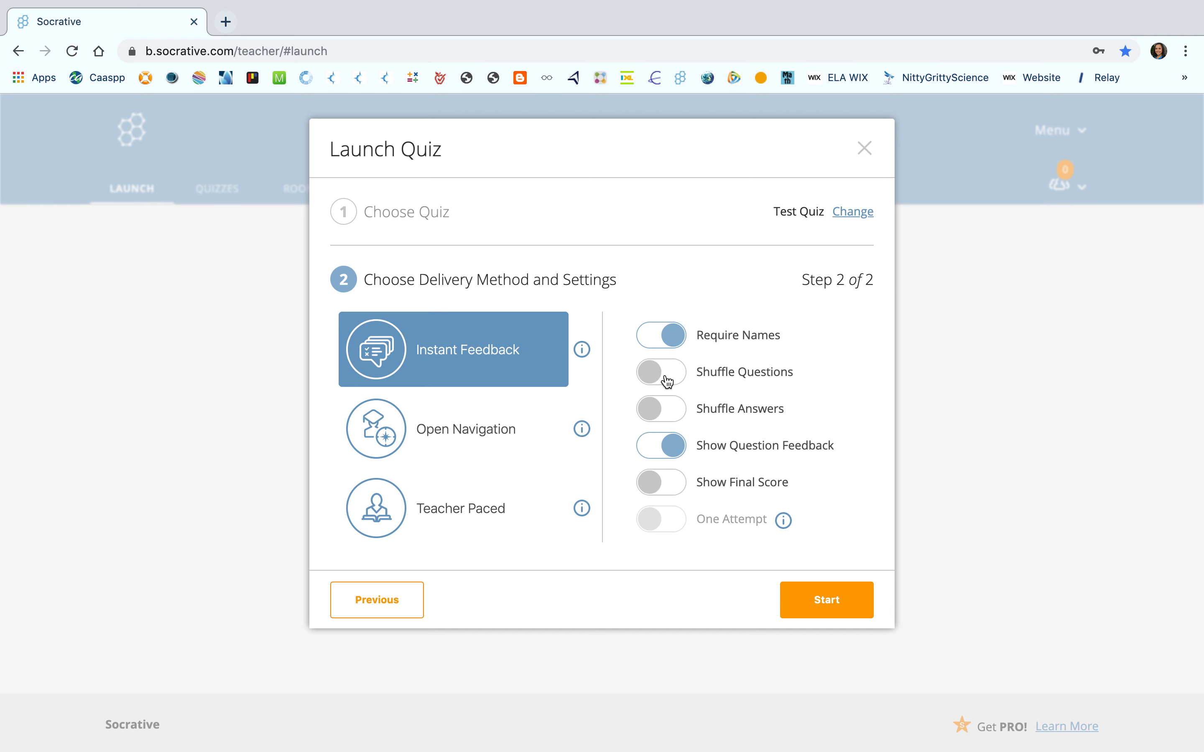
pyautogui.click(667, 407)
pyautogui.click(672, 480)
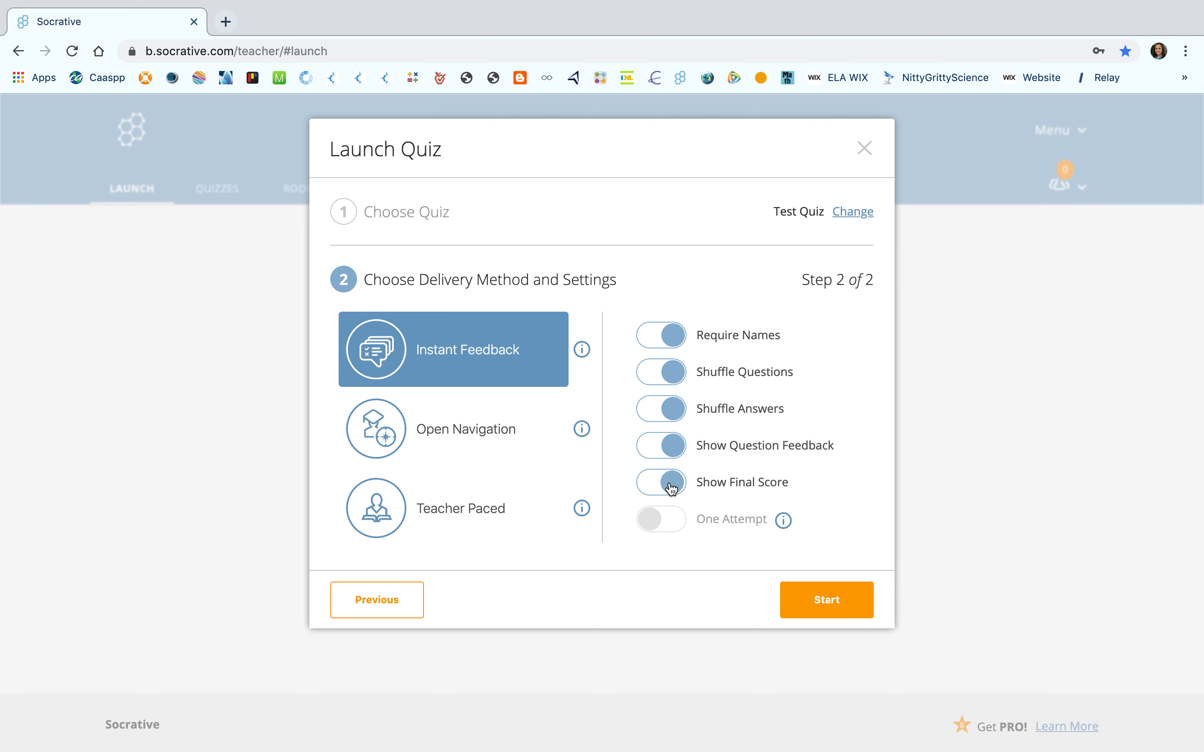
pyautogui.click(842, 601)
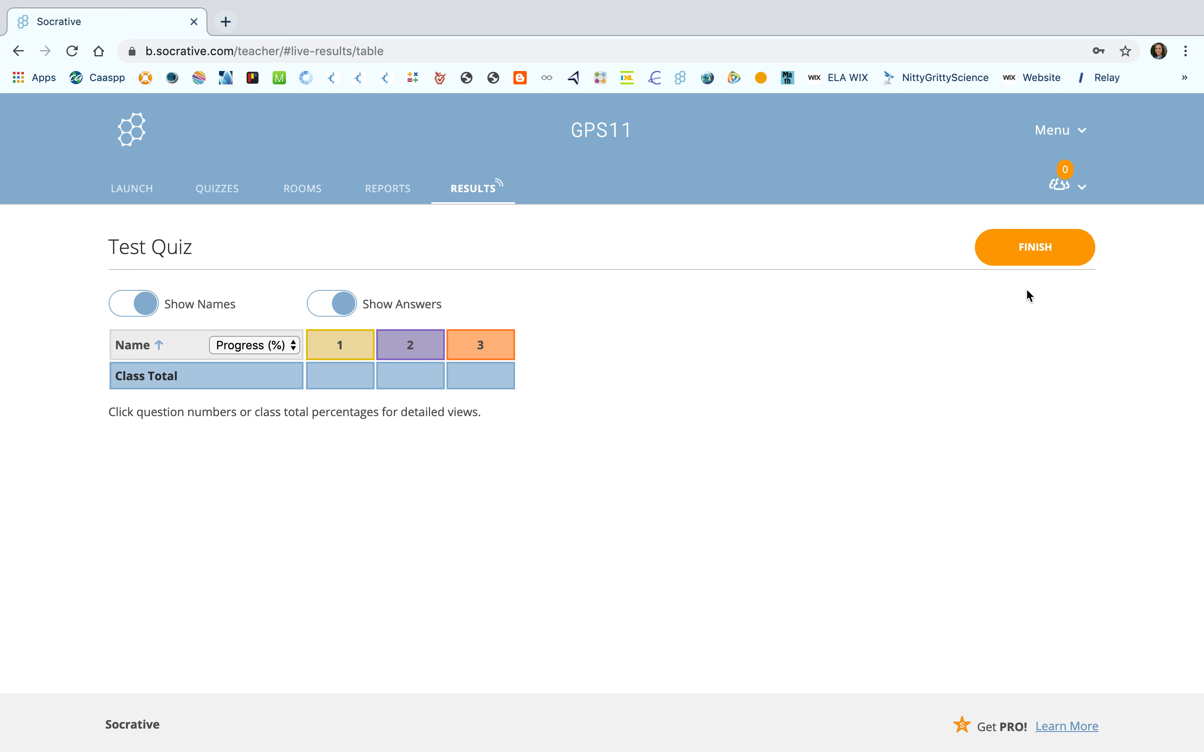
# Finish the live Test Quiz activity to bring up the end-activity dialog.
pyautogui.click(1036, 247)
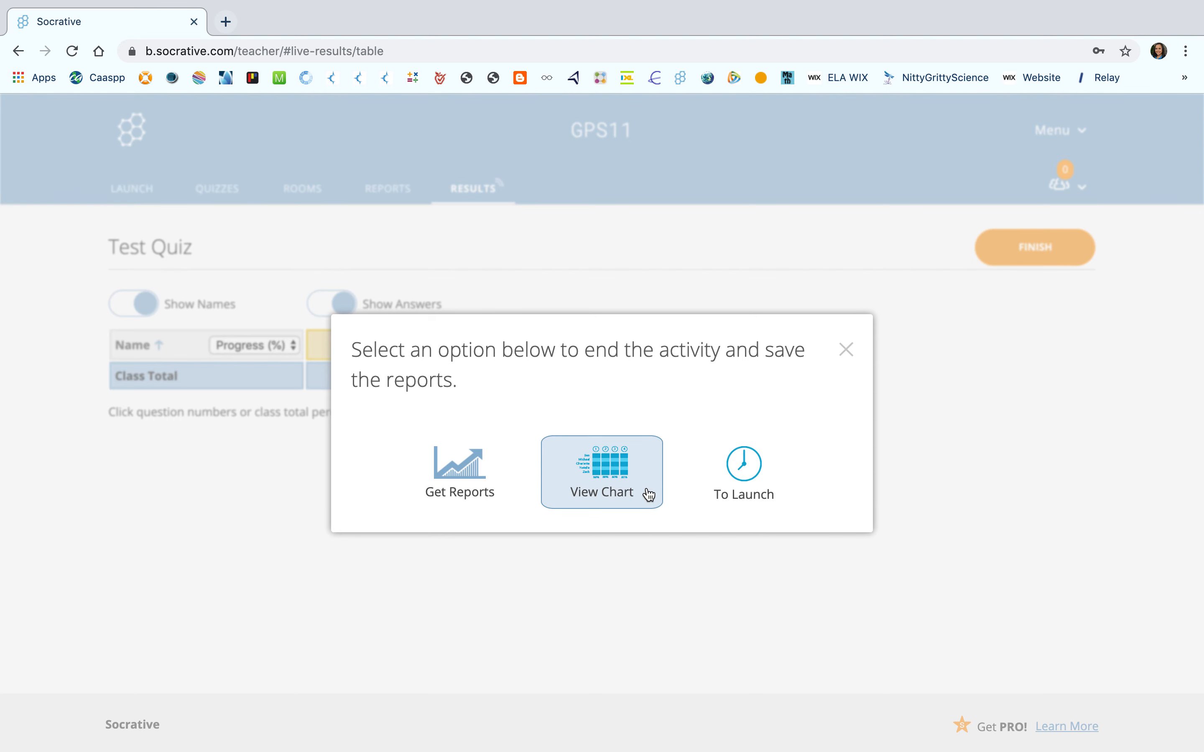
# Download the Whole Class Excel report and open the downloaded .xlsx file.
pyautogui.click(461, 485)
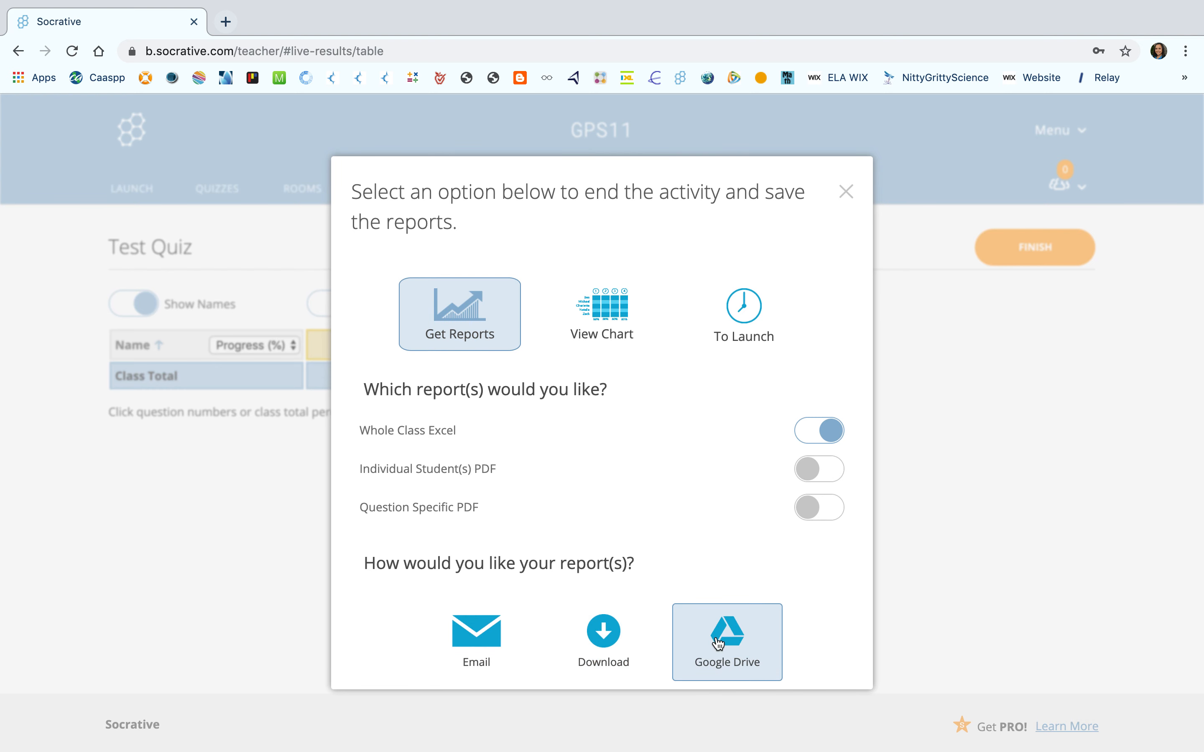
pyautogui.click(606, 638)
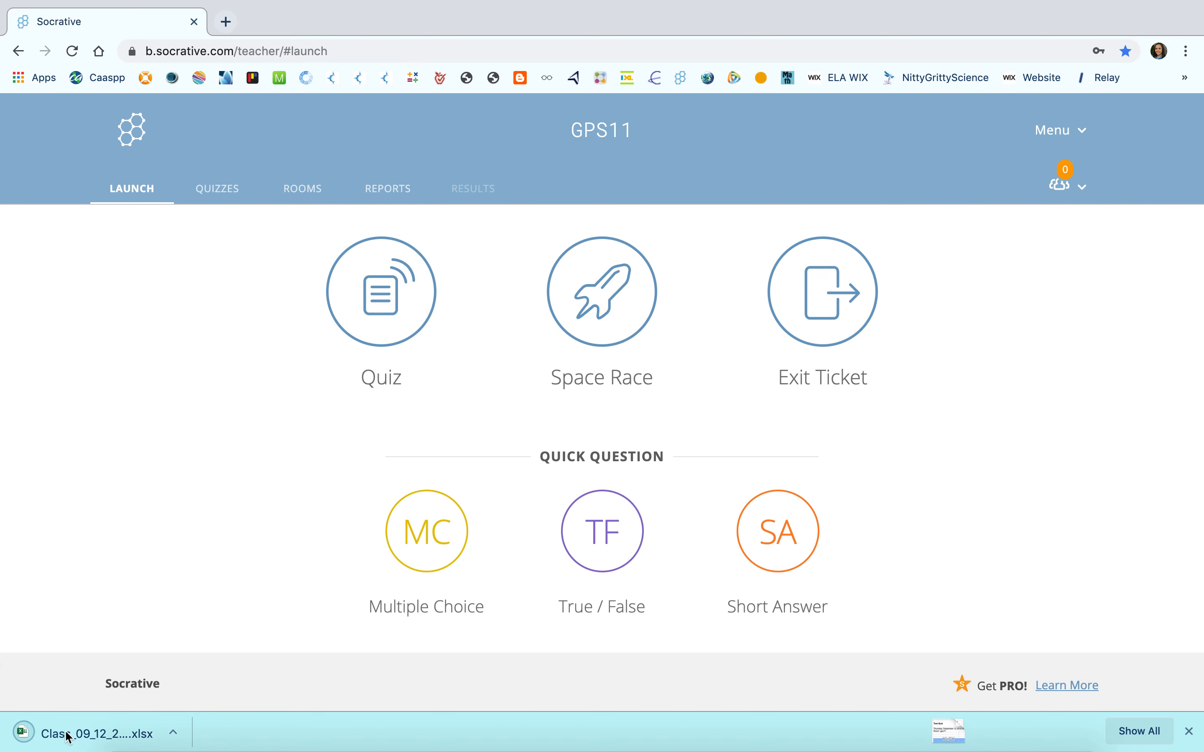
pyautogui.click(65, 731)
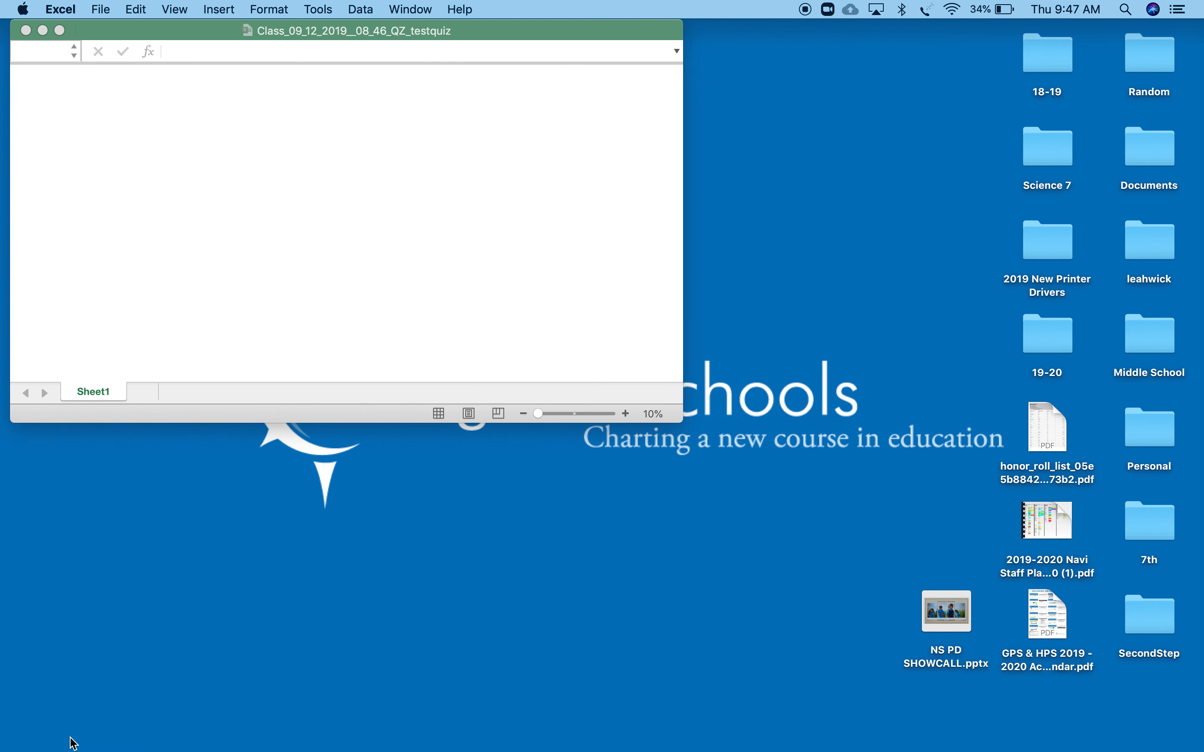
# Show the Class_09_12_2019__08_46_QZ_testquiz report full screen, scrolled to the Class Scoring row.
pyautogui.click(60, 33)
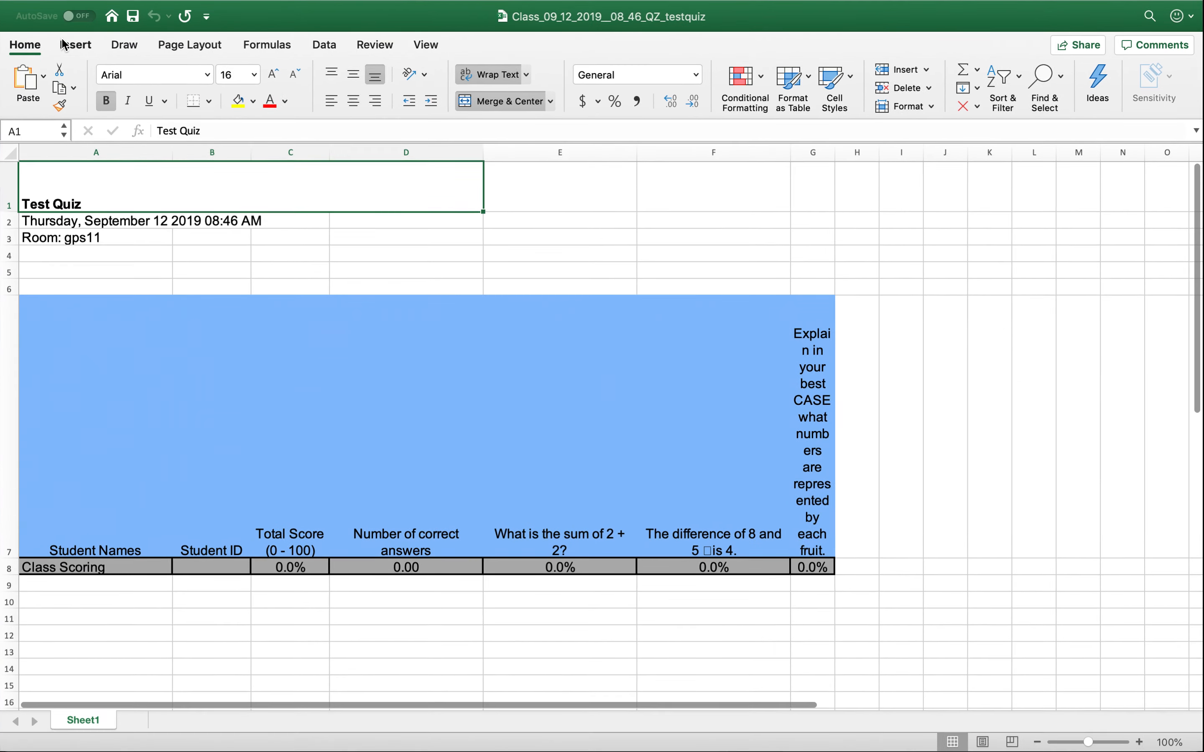
pyautogui.scroll(-5, 293, 508)
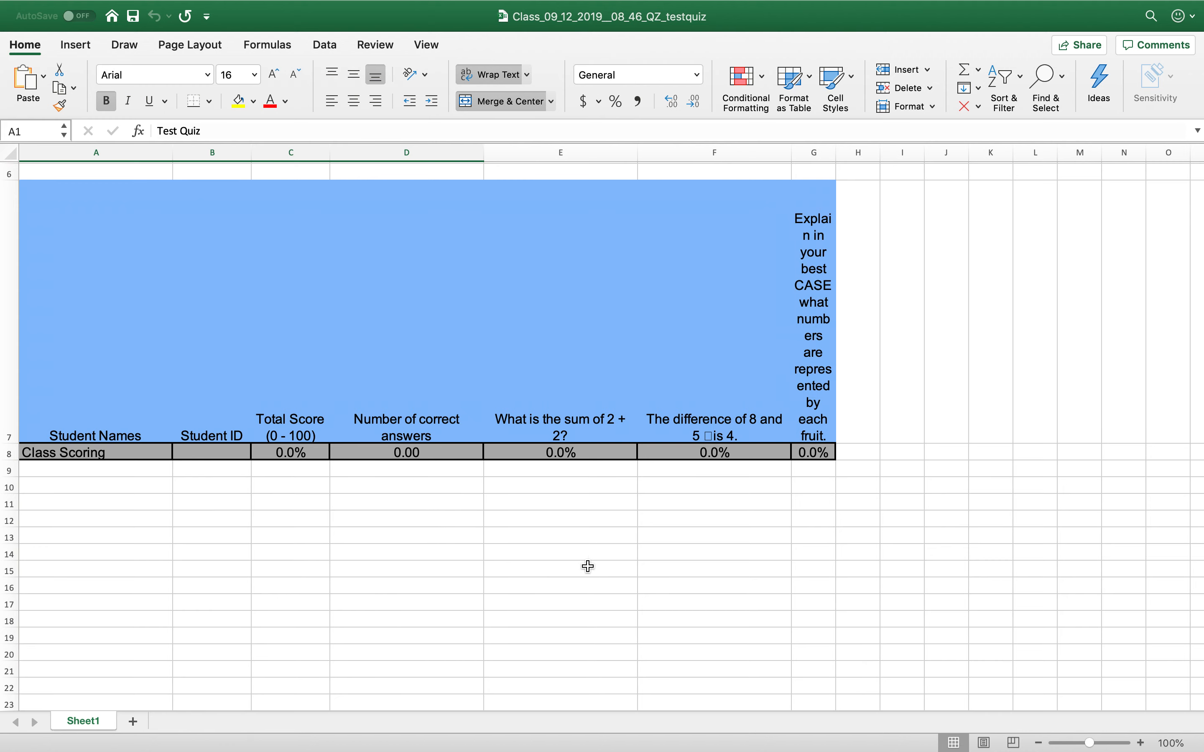
pyautogui.moveTo(1, 1)
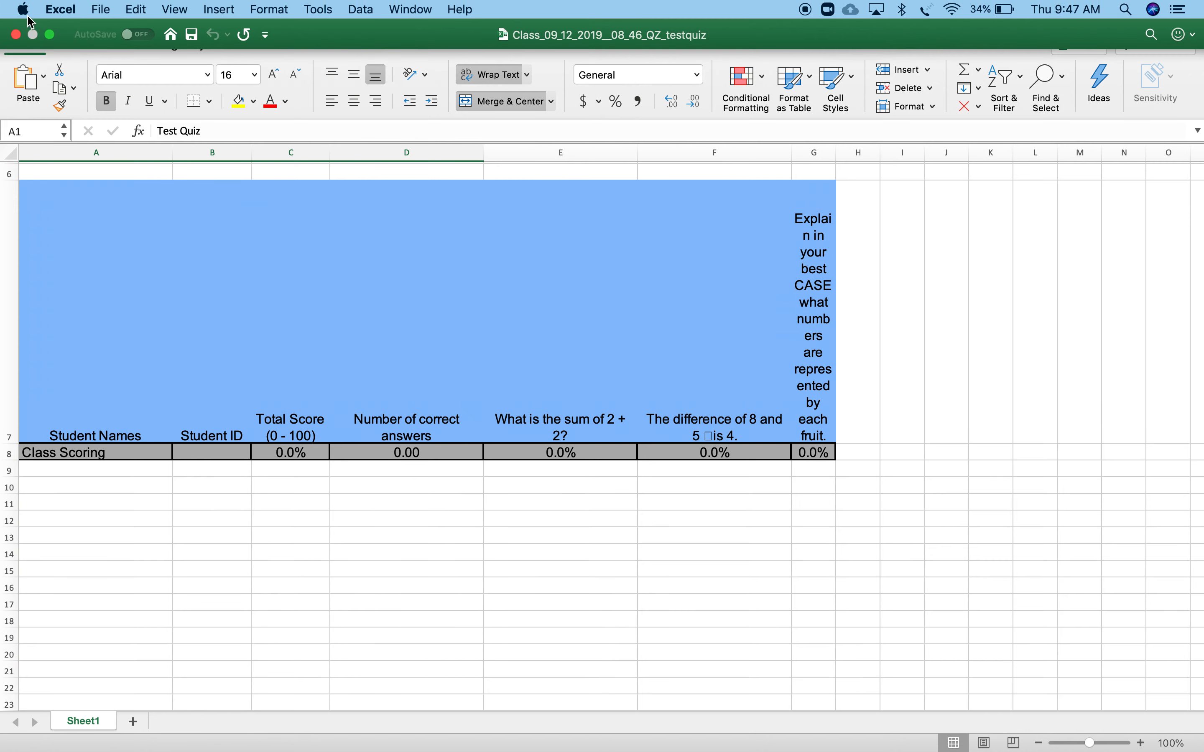